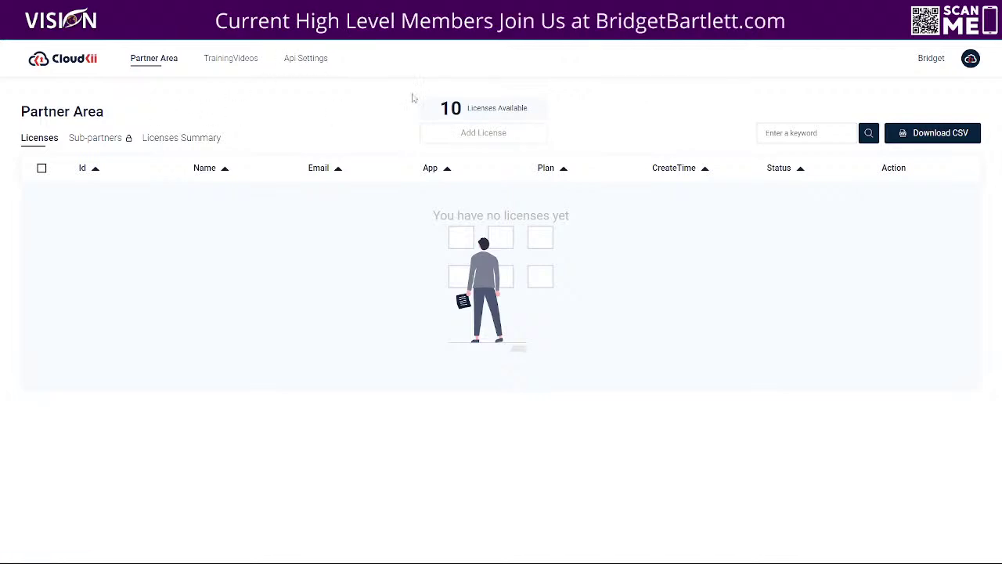
Open the API settings and look through the Add License, Change License Plan and Activate/Deactivate License documentation
click(308, 60)
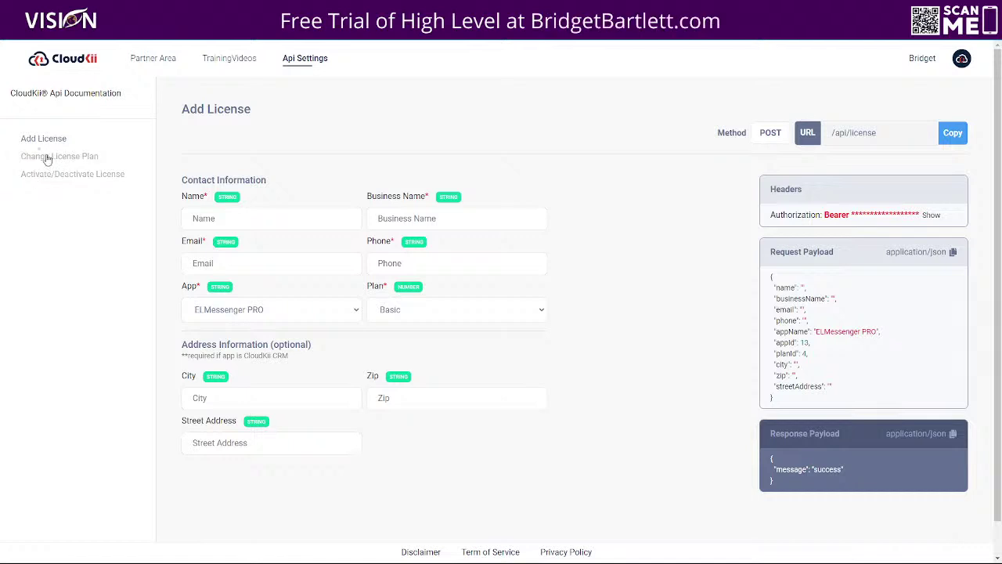
click(47, 156)
click(58, 174)
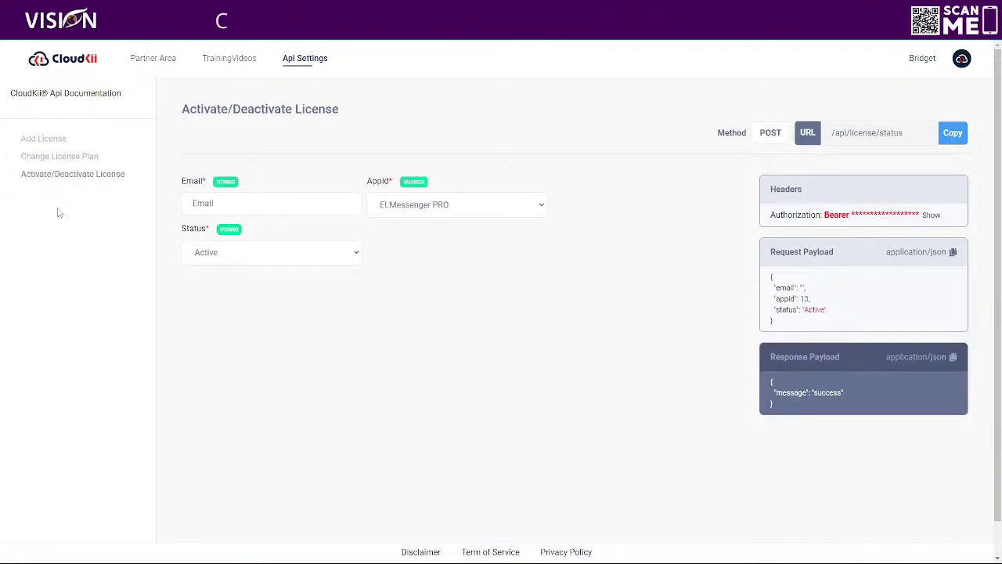
click(60, 145)
click(60, 159)
click(62, 174)
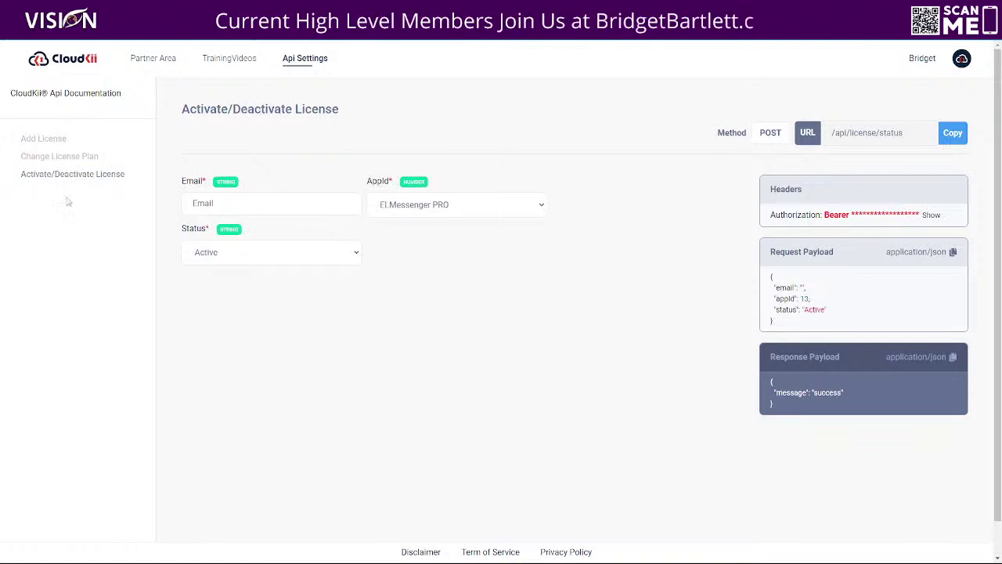
click(50, 141)
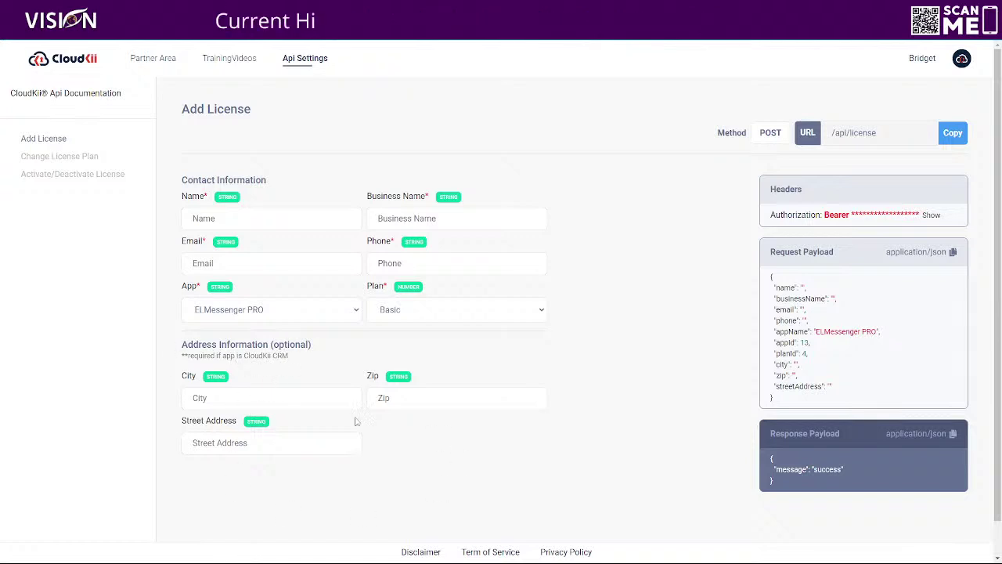
Choose the Premium plan in the Change License Plan documentation and examine the planId in the request payload
click(36, 159)
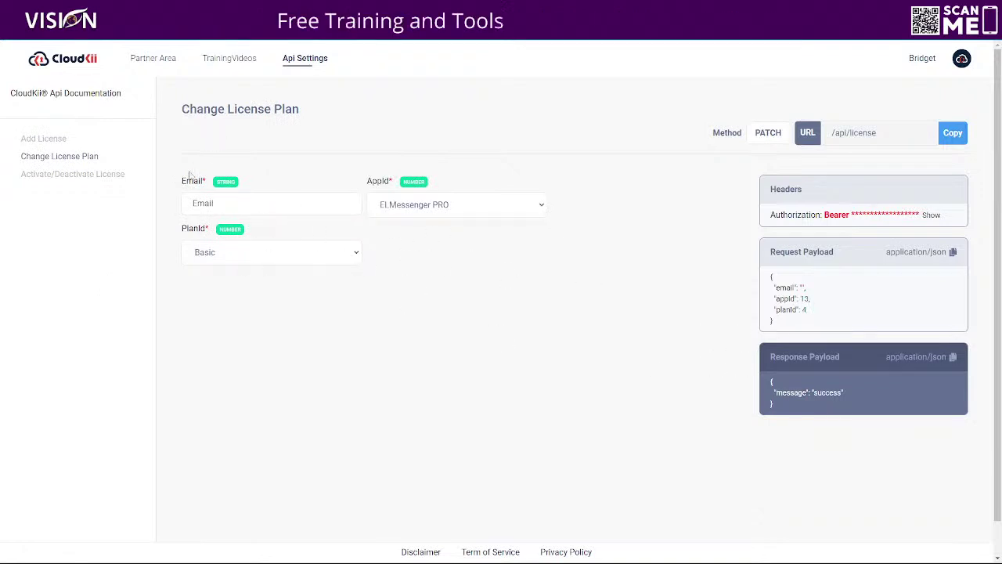
click(271, 258)
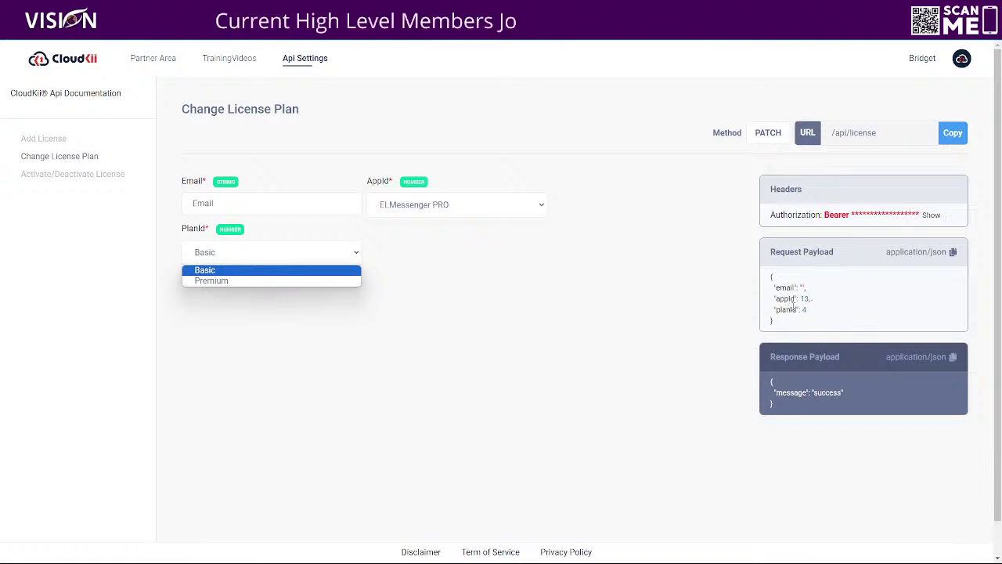
click(234, 280)
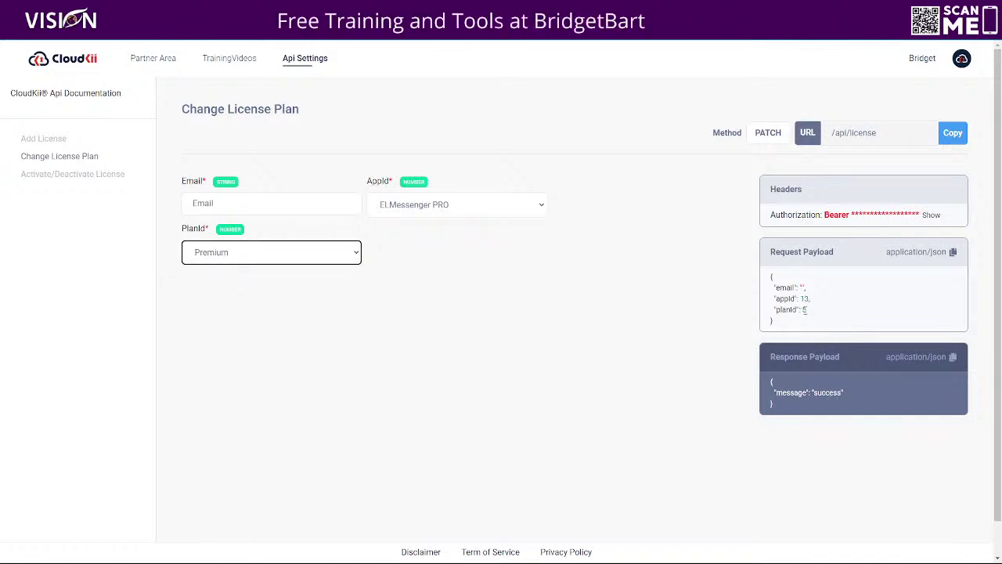
double_click(802, 310)
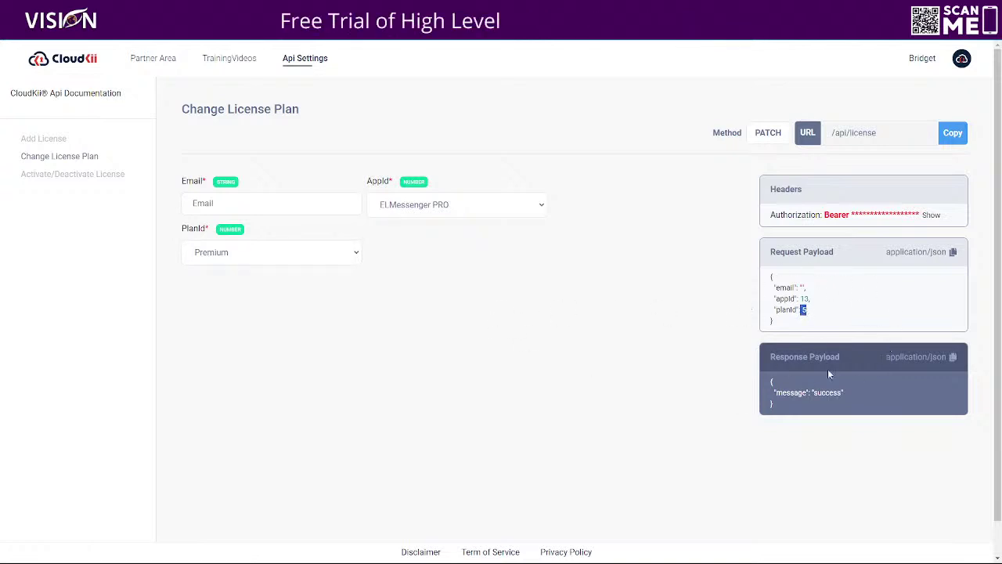
Set the status to Inactive in the Activate/Deactivate License documentation and examine the status value in the request payload
click(74, 177)
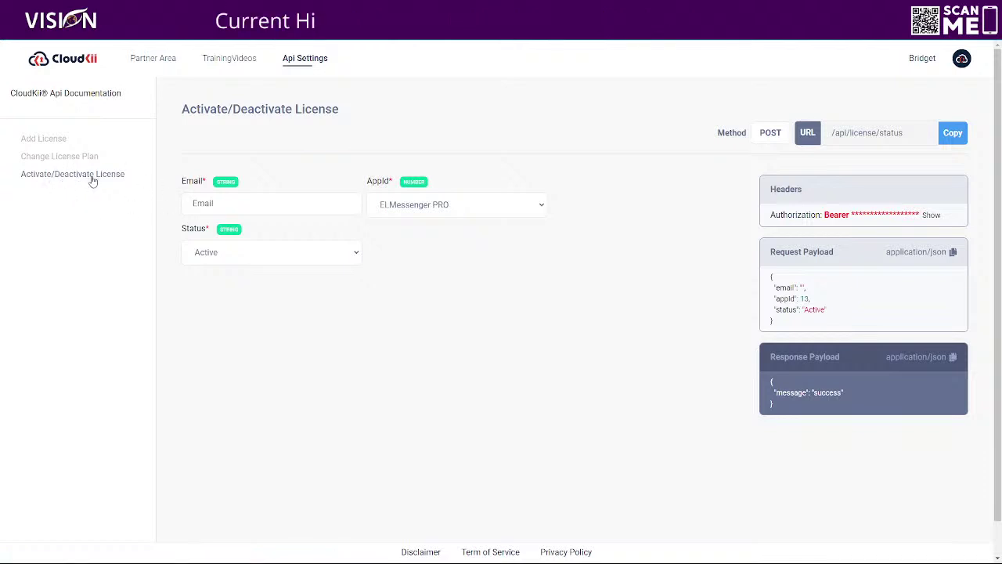
click(266, 258)
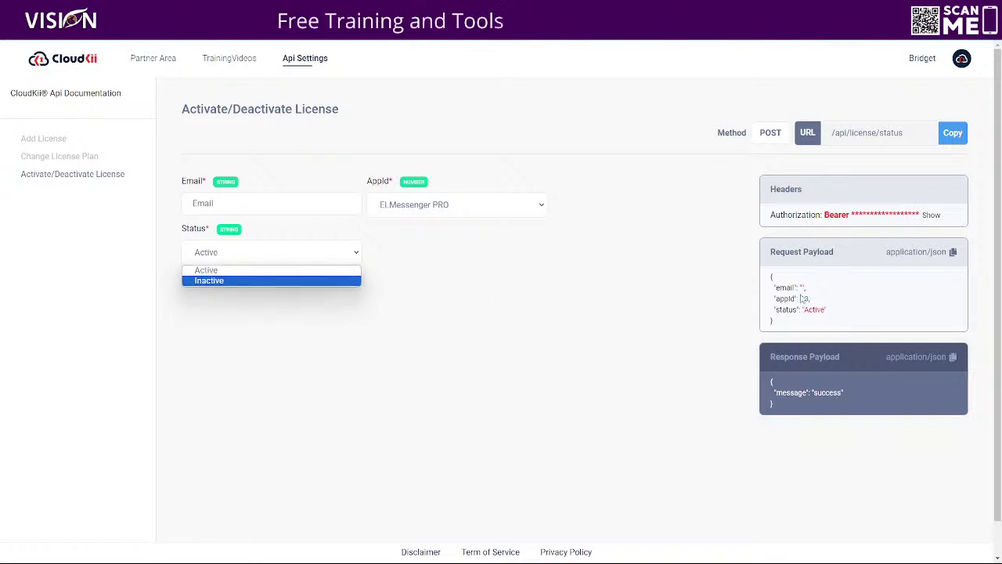
click(434, 238)
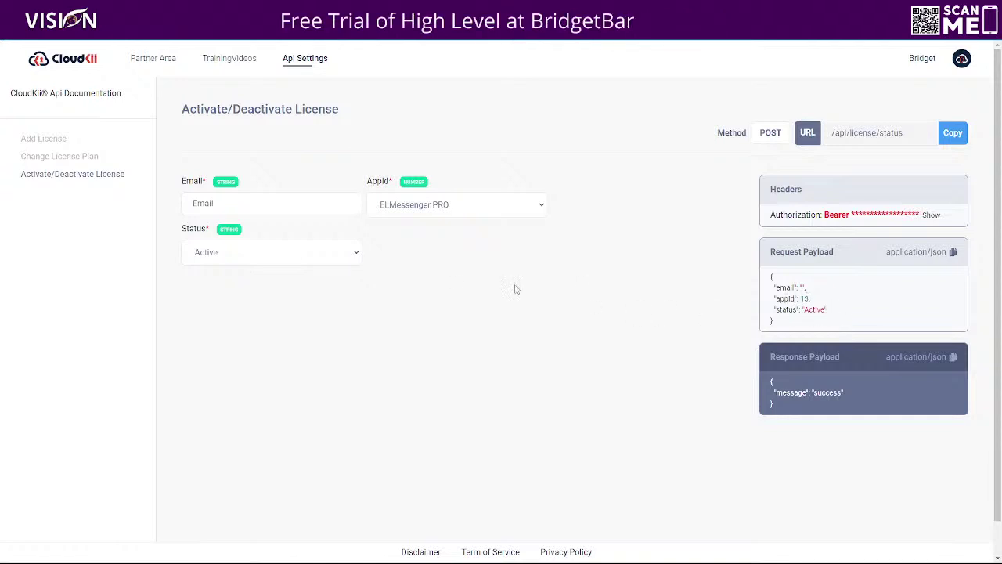
click(270, 251)
click(259, 280)
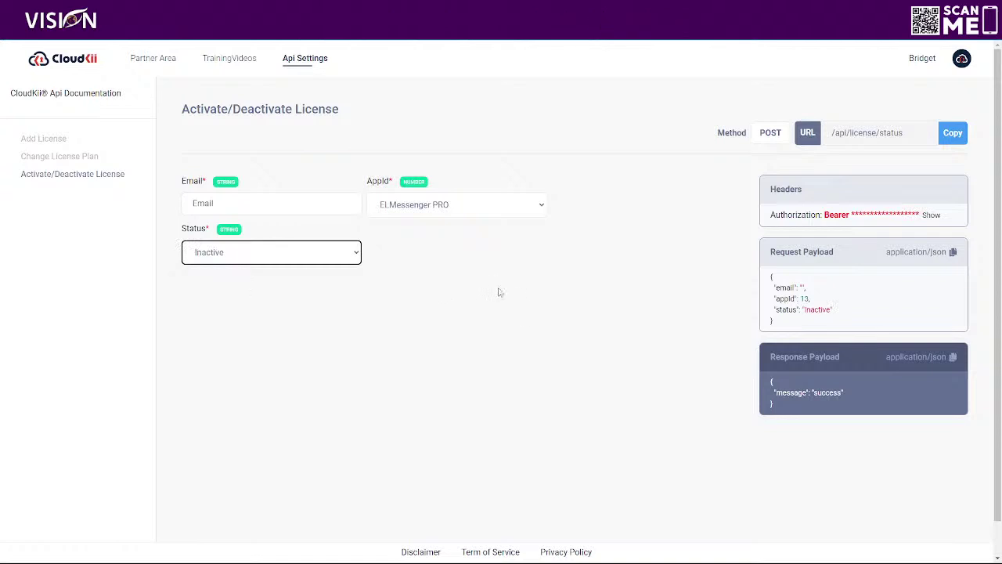
drag(804, 309, 834, 310)
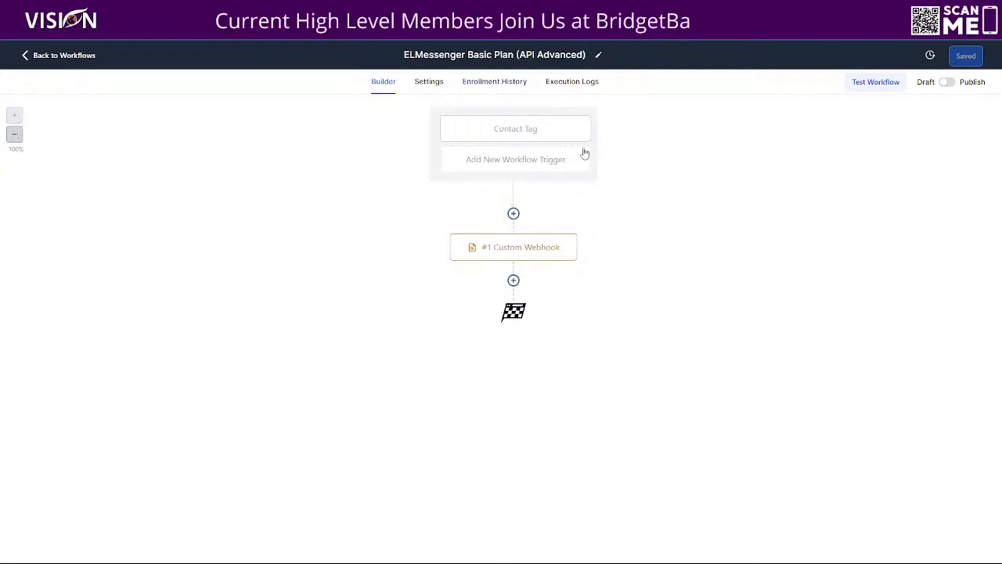
Look through the trigger types available for the ELMessenger Basic Plan (API Advanced) workflow and leave without adding one
click(511, 164)
scroll(846, 219, down, 10)
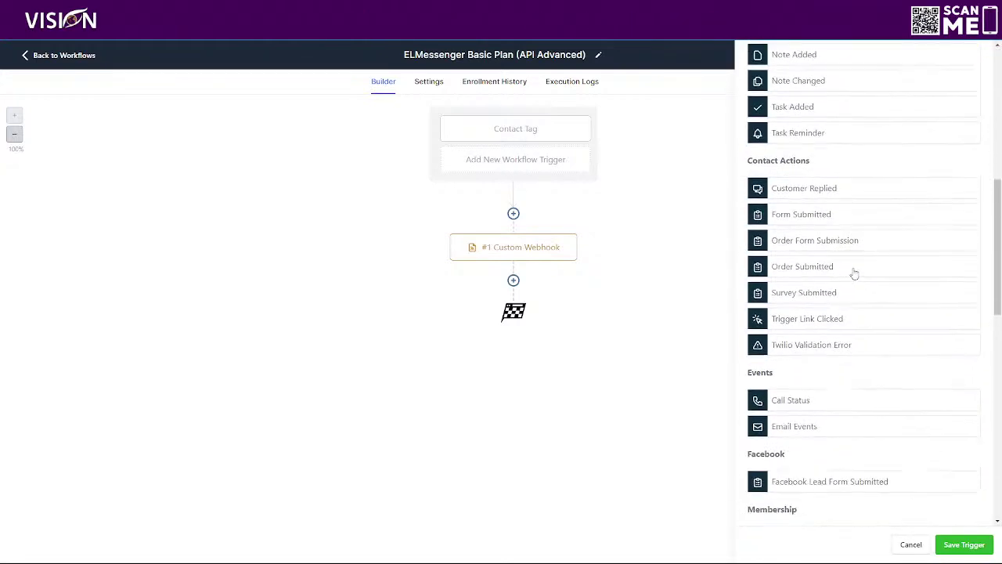
scroll(856, 297, down, 5)
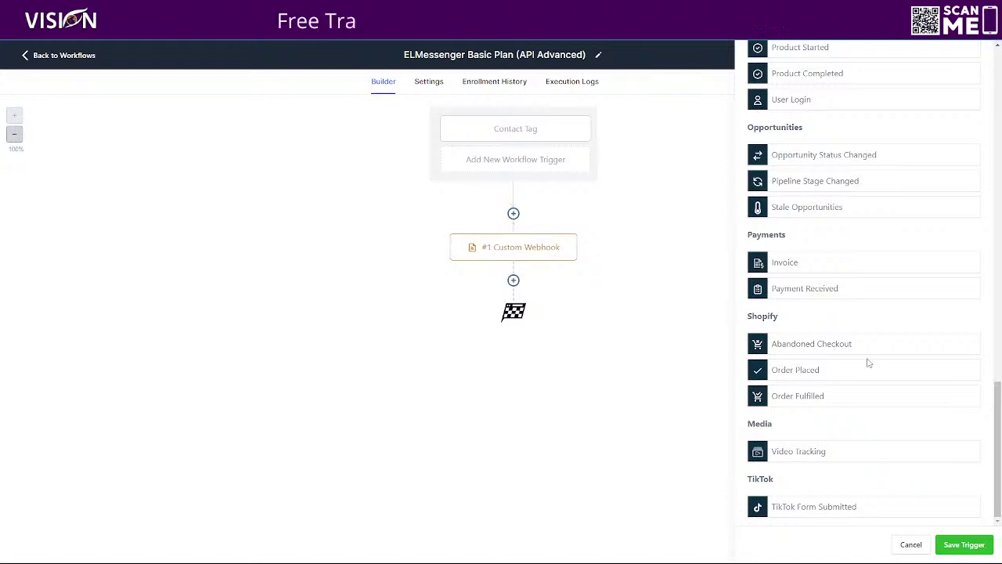
scroll(866, 344, up, 1)
click(909, 542)
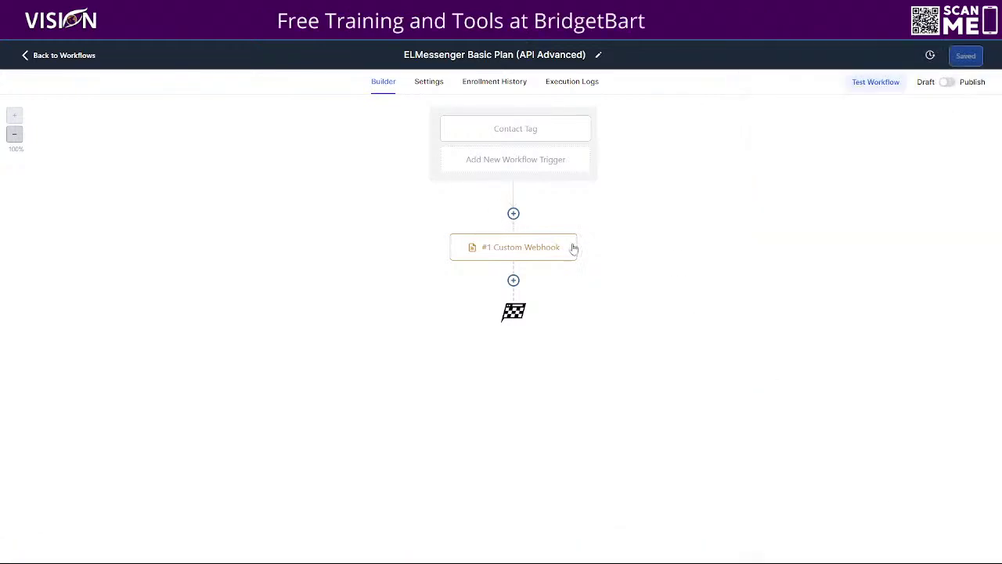
click(513, 214)
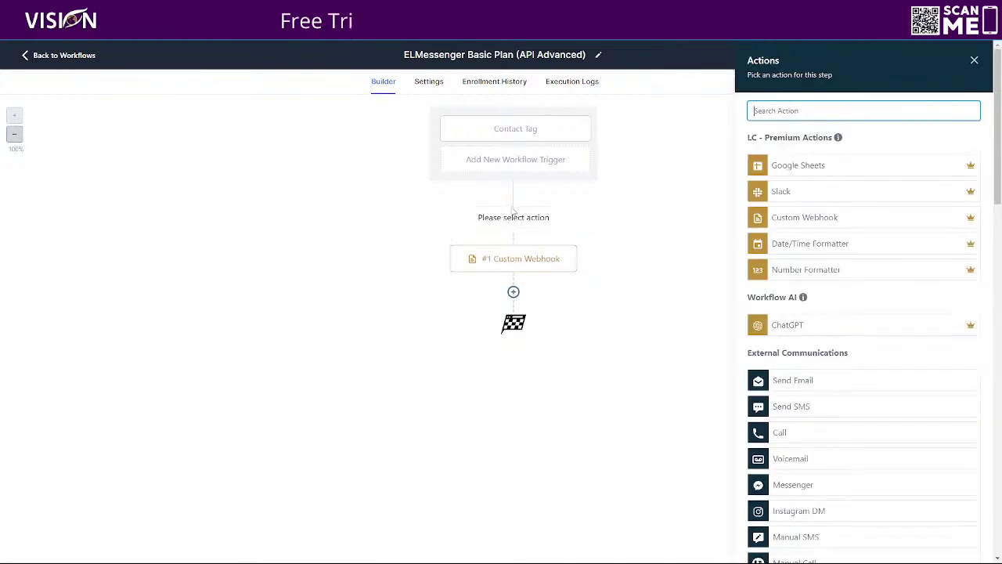
click(820, 219)
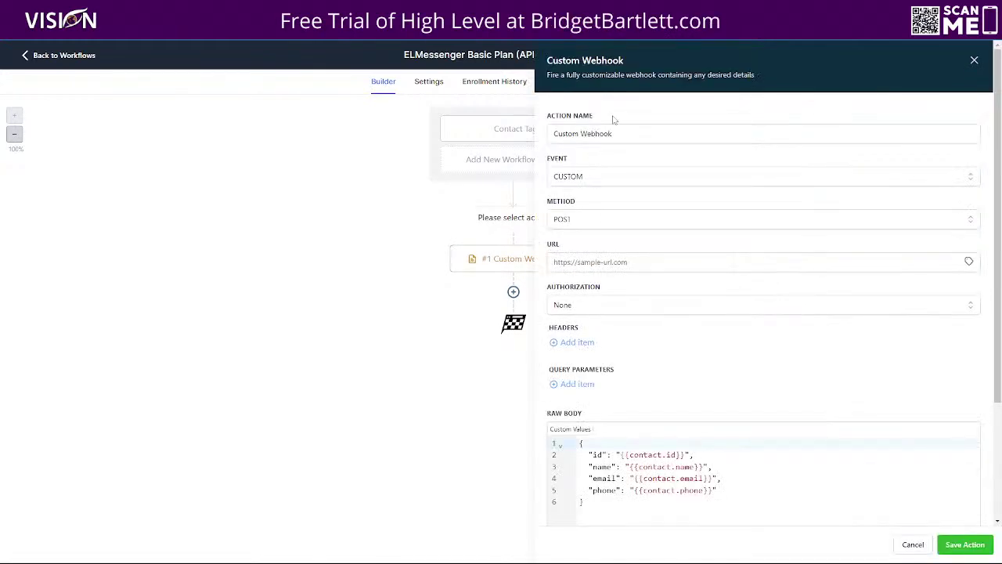
click(974, 61)
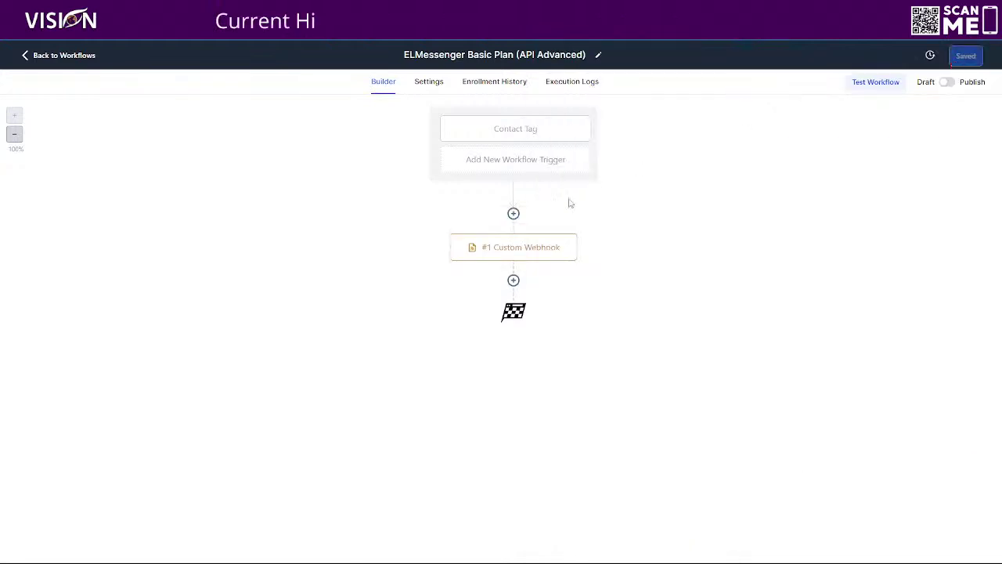
Open the workflow's existing Custom Webhook action and examine its method and URL
click(510, 247)
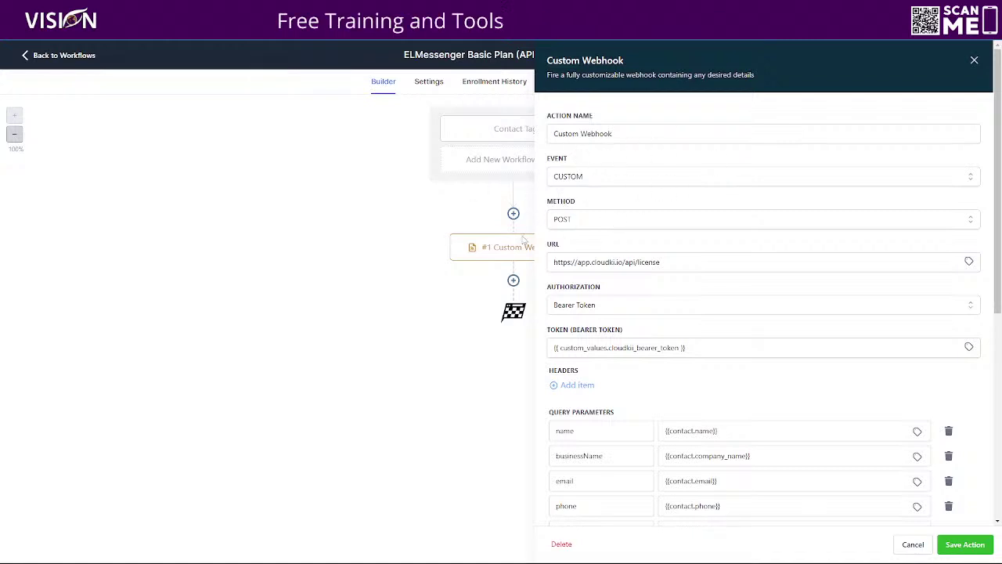
scroll(707, 266, down, 1)
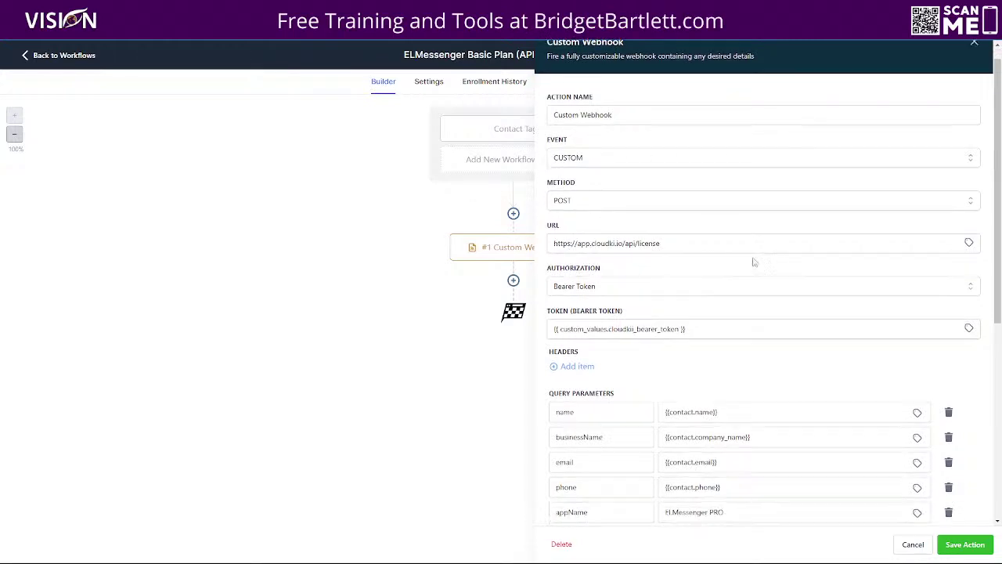
drag(683, 209, 547, 214)
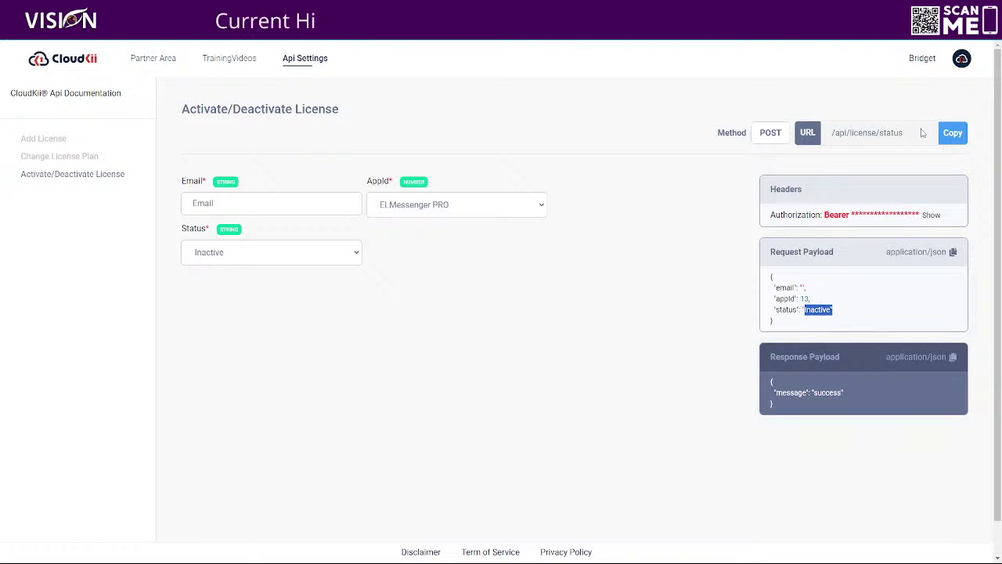
In the CloudKii API documentation, copy the Activate/Deactivate License URL and return to the Add License page
click(952, 132)
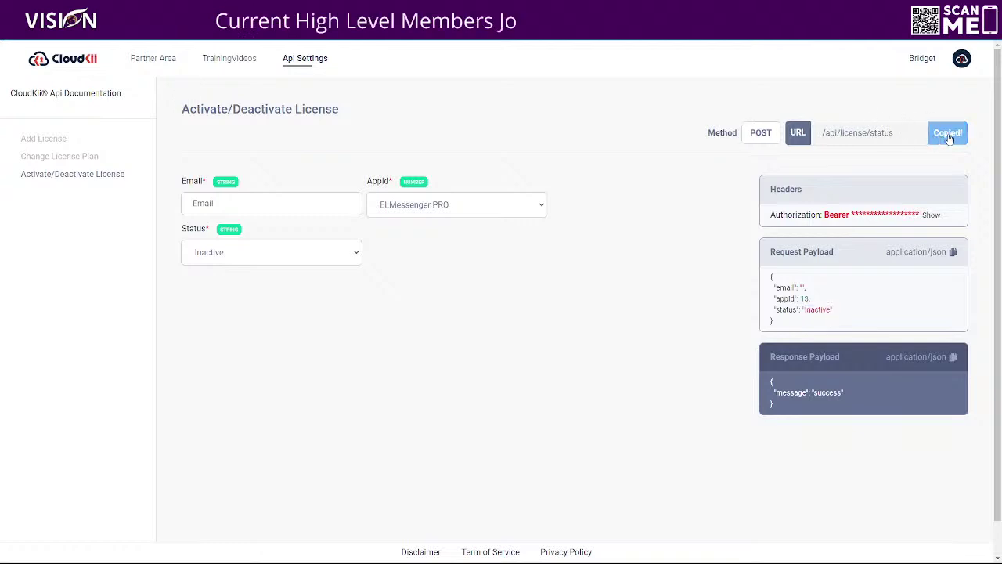
click(48, 139)
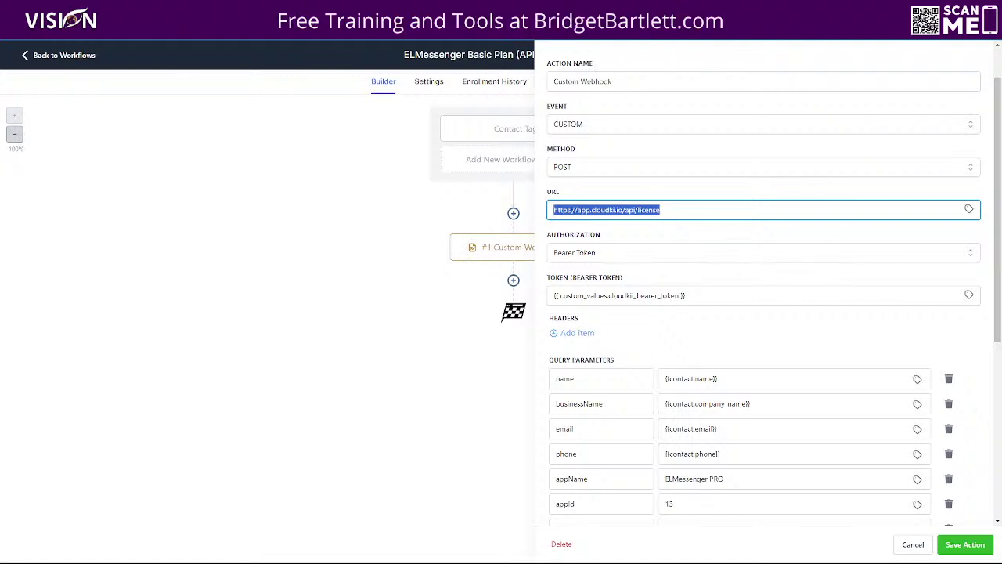
key(ctrl+Tab)
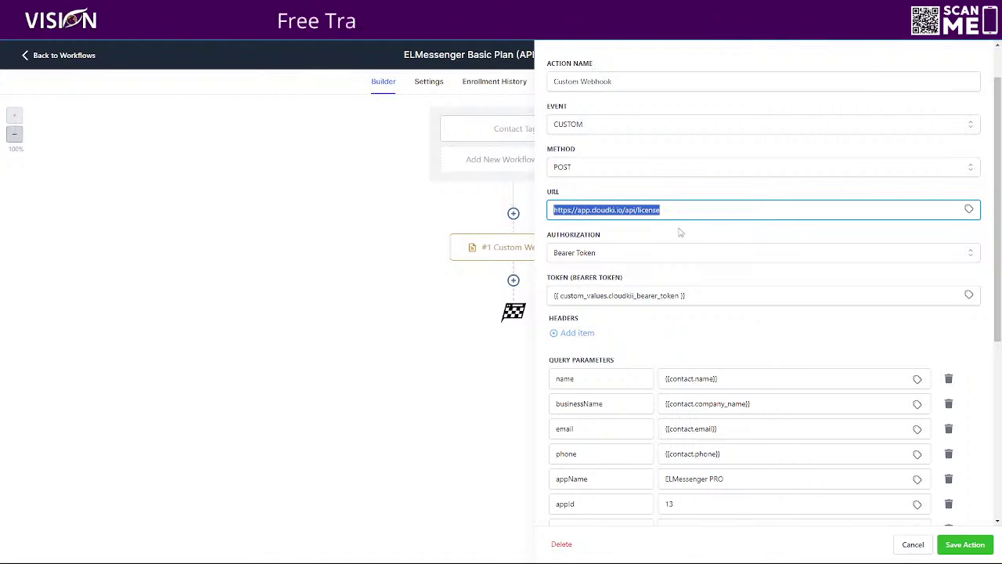
Examine the custom value in the webhook's bearer token field alongside the Add License documentation
click(705, 295)
drag(692, 295, 552, 296)
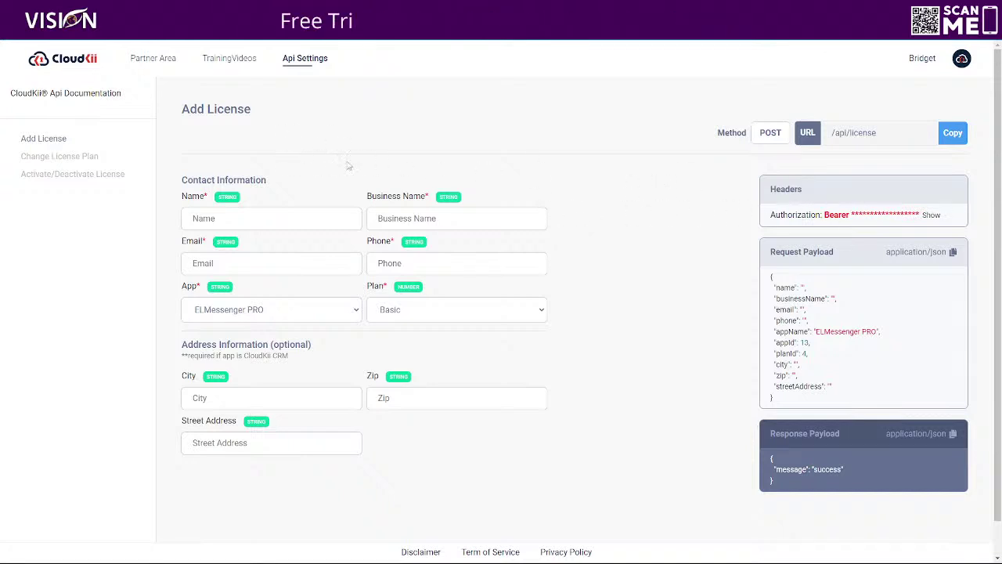
click(176, 9)
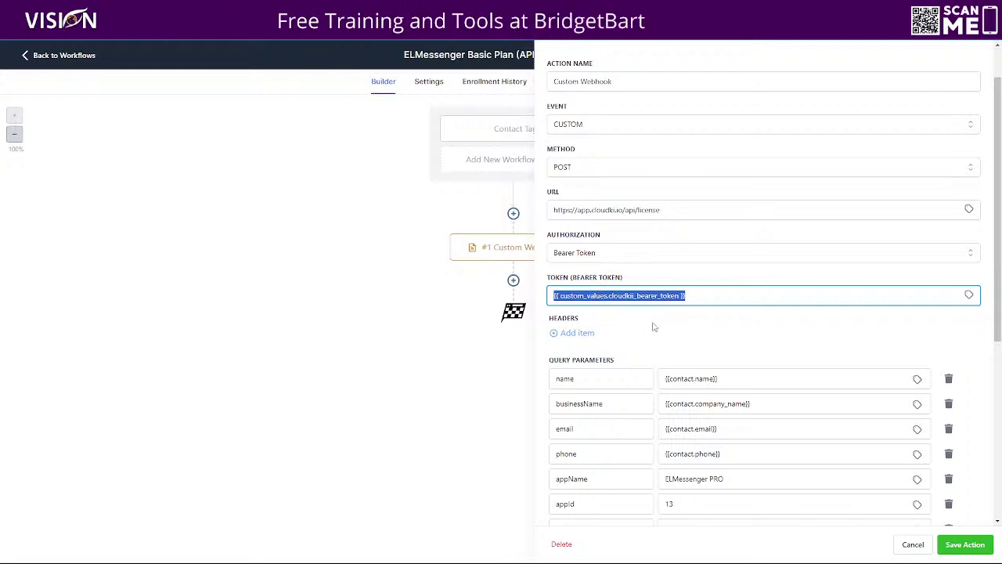
Compare the webhook's query parameters and raw body with the keys in the Add License request payload
scroll(675, 318, down, 1)
scroll(675, 318, down, 2)
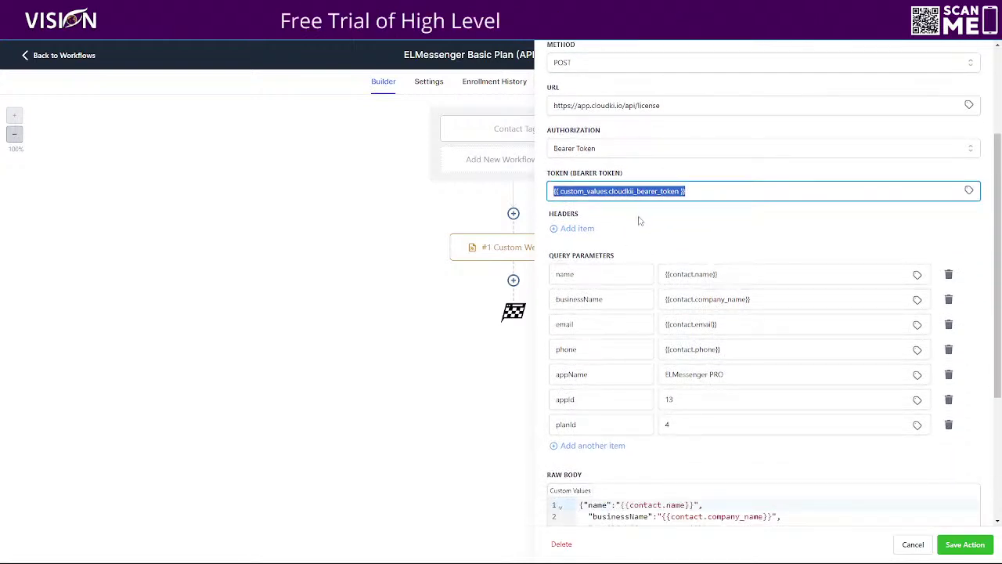
scroll(635, 225, down, 2)
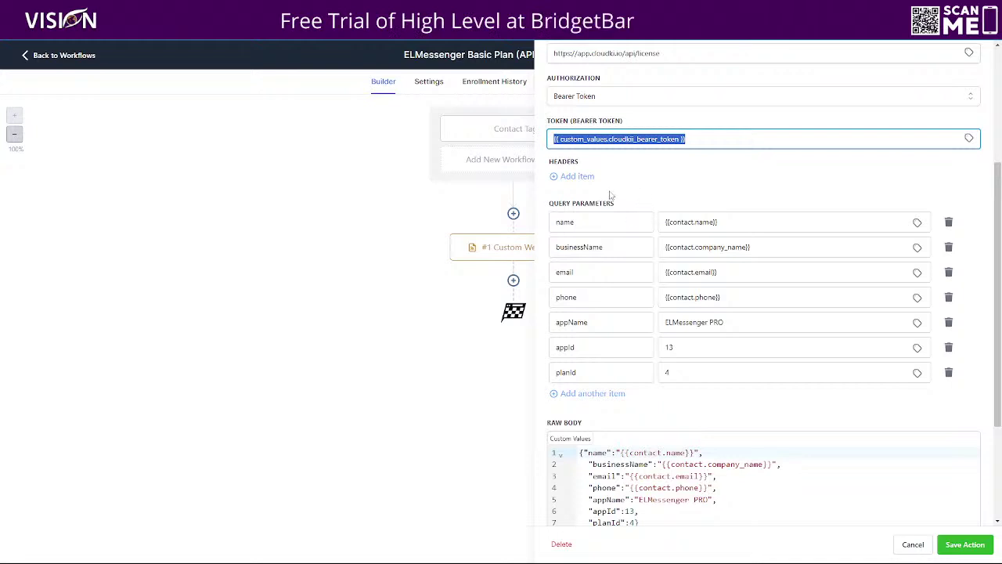
scroll(601, 210, down, 1)
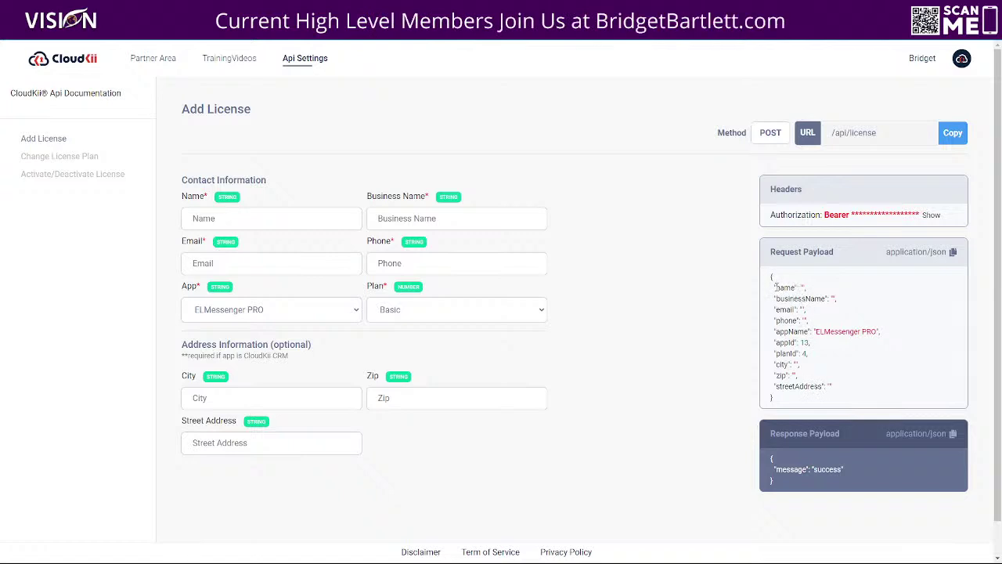
drag(775, 287, 796, 289)
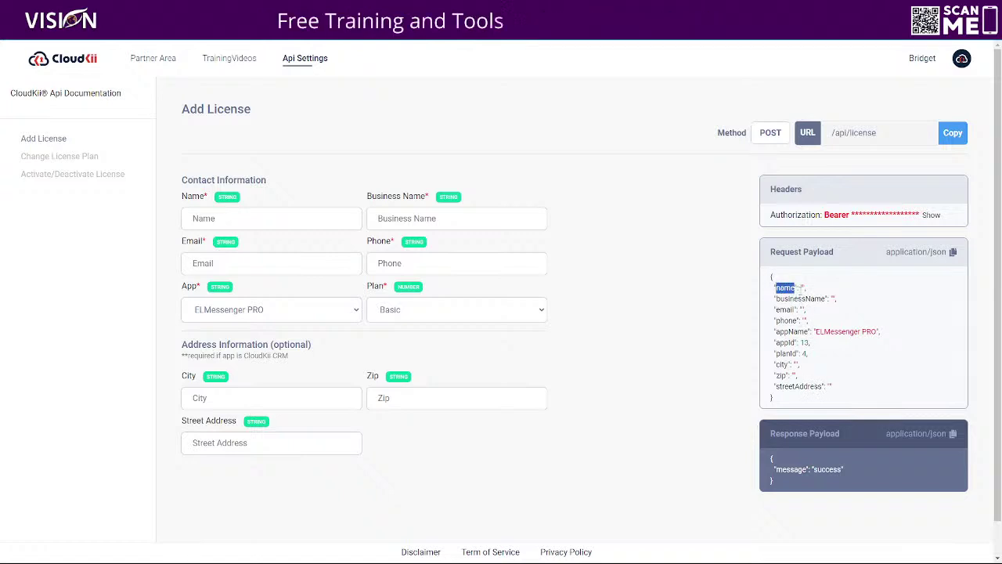
click(800, 288)
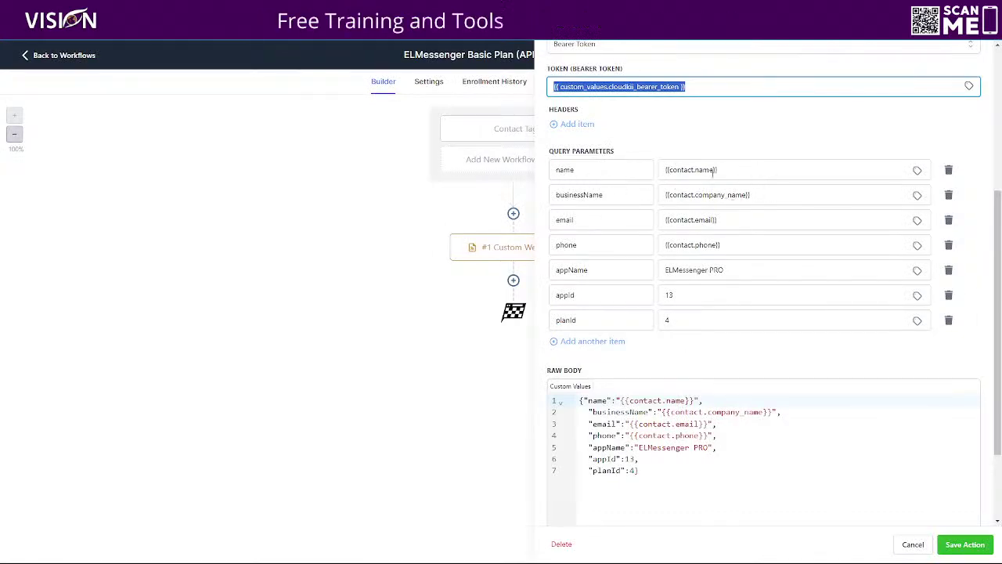
Add an empty query parameter row below planId in the Custom Webhook action
scroll(728, 196, up, 3)
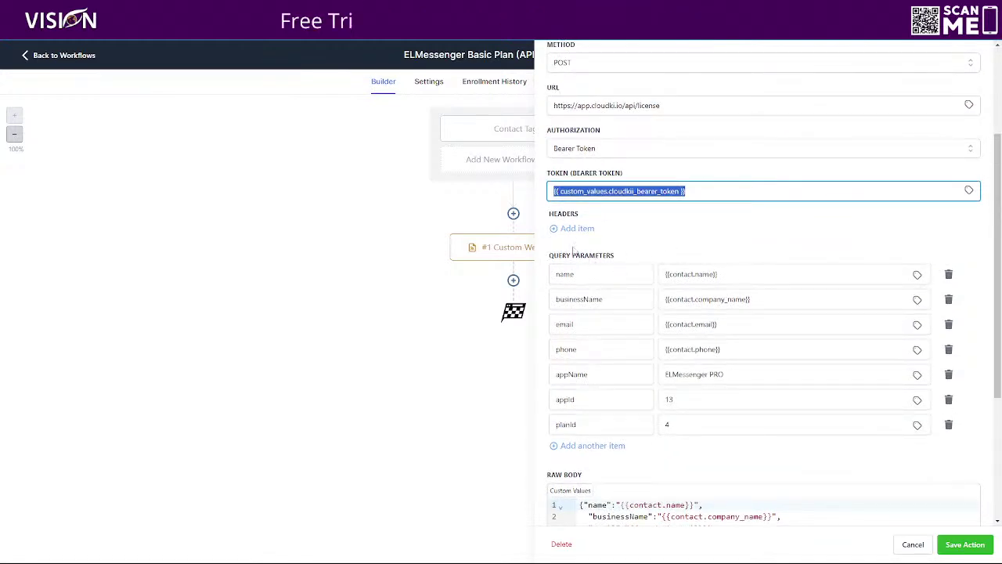
click(610, 445)
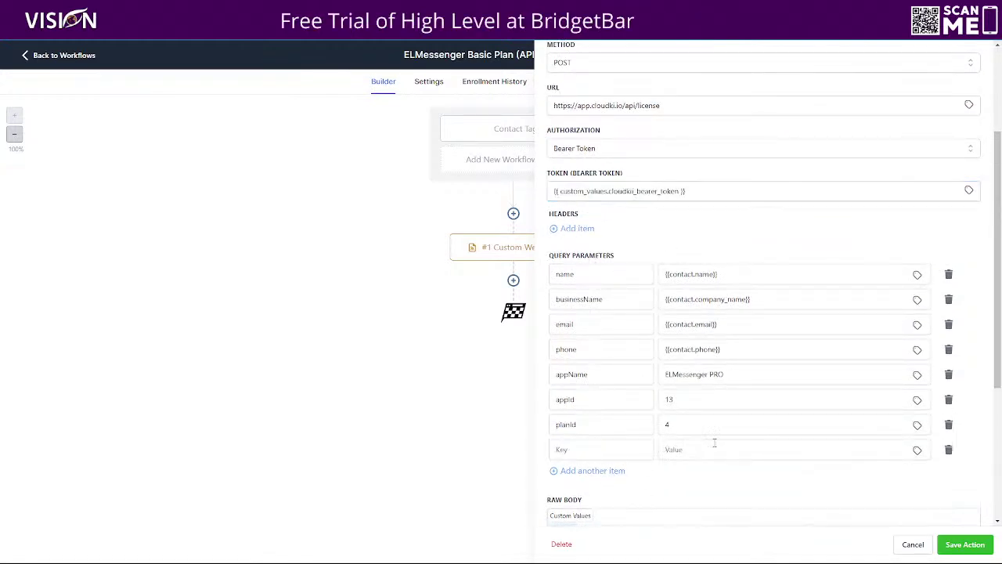
scroll(709, 434, down, 4)
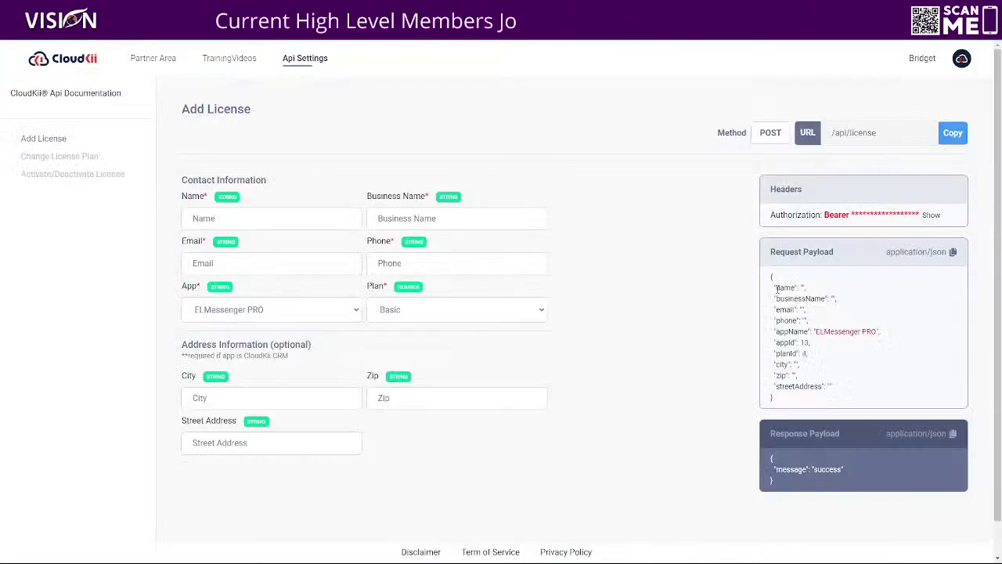
Copy the name key from the Add License request payload into the empty query parameter row's key
drag(776, 287, 793, 289)
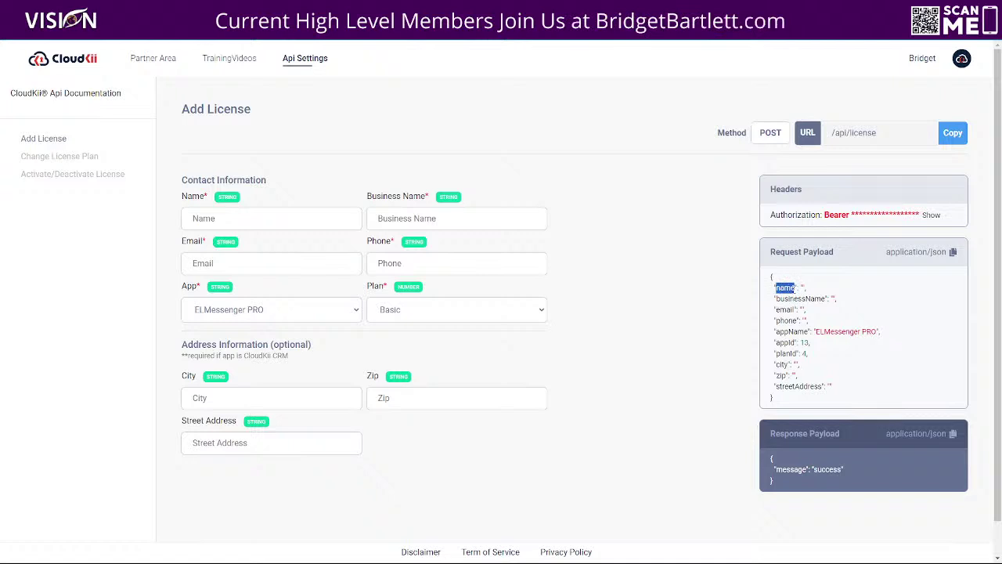
click(792, 288)
drag(792, 288, 775, 288)
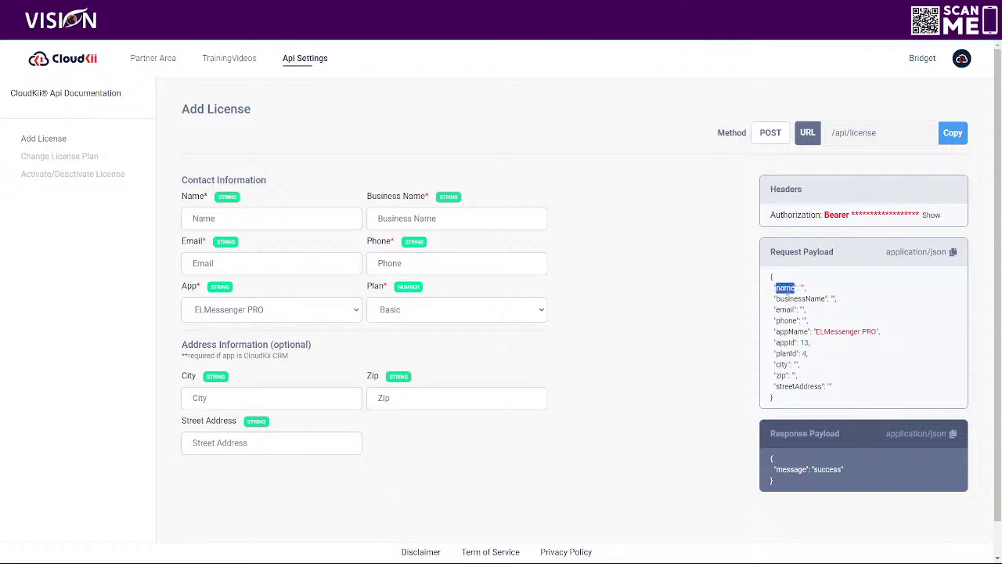
right_click(775, 287)
click(790, 300)
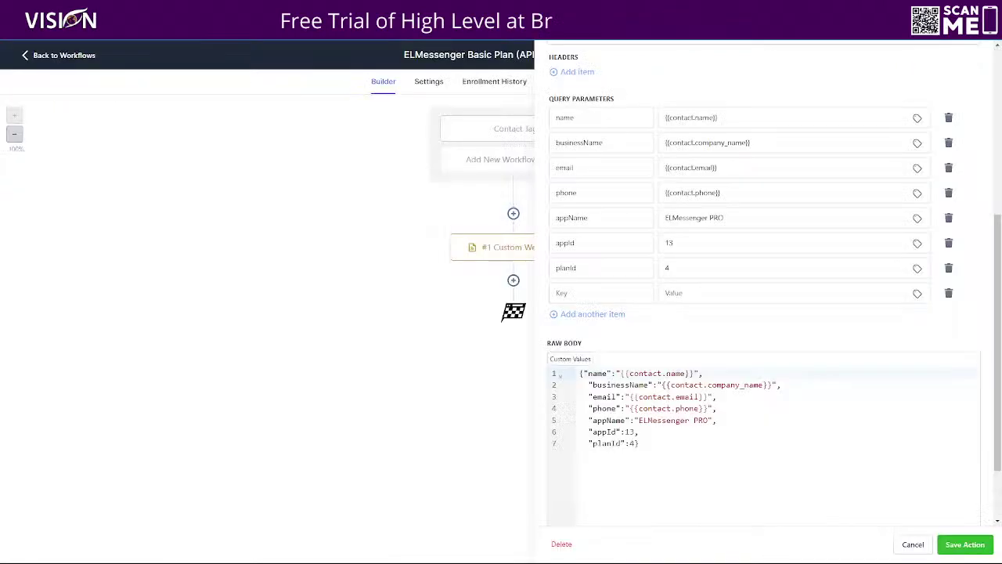
click(582, 293)
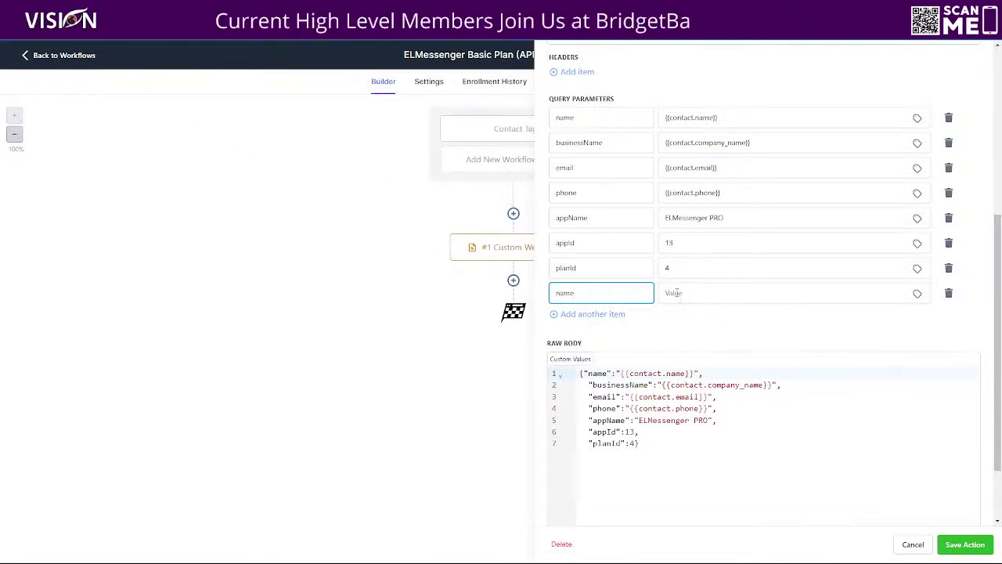
Set the added name parameter's value to the contact's Full Name custom value, and delete this duplicate row
click(916, 296)
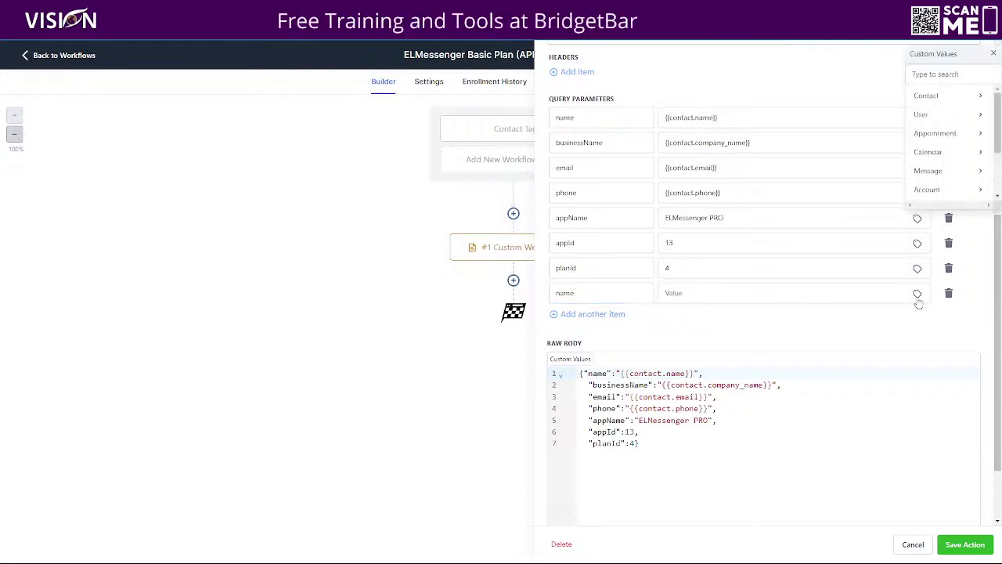
click(947, 99)
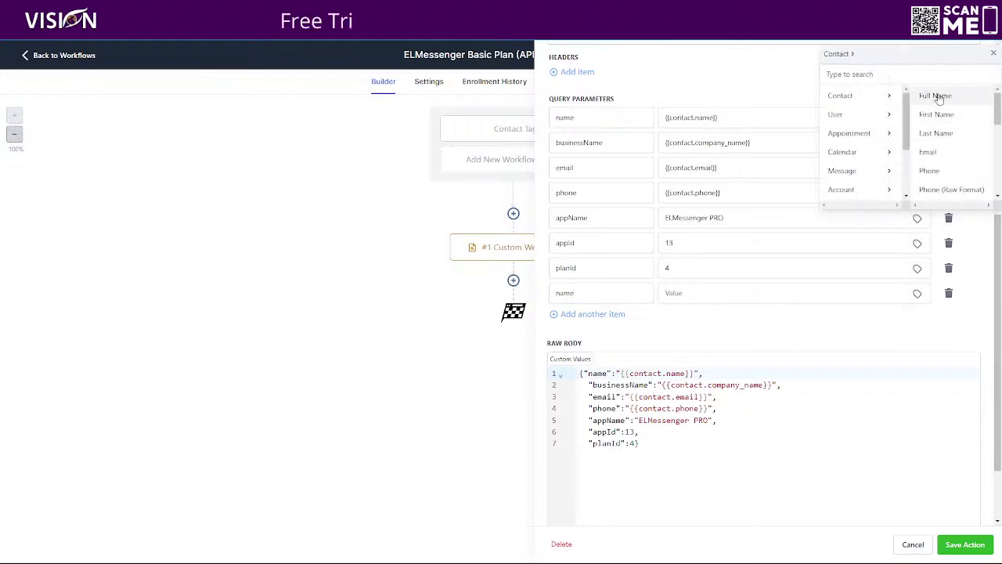
click(936, 96)
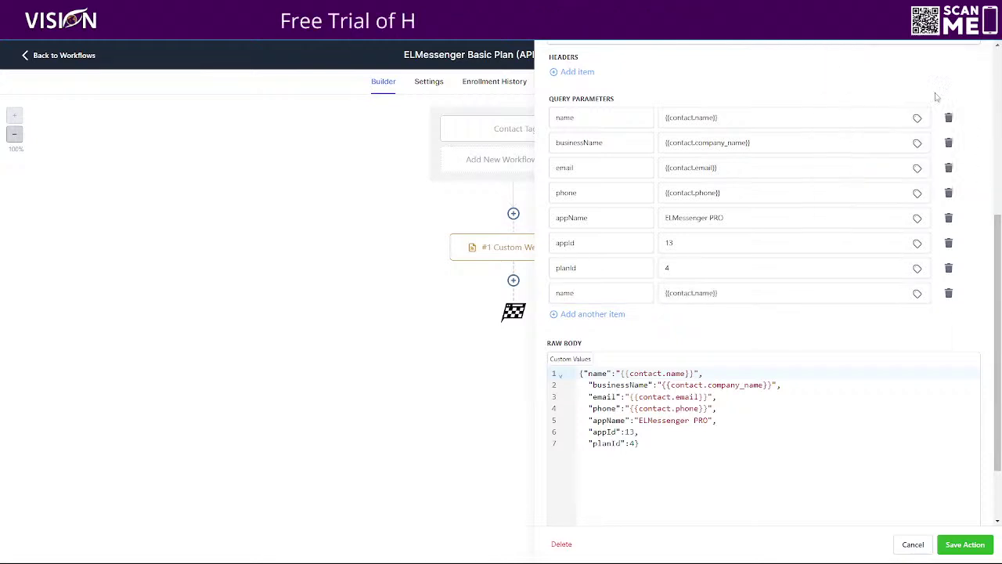
click(948, 293)
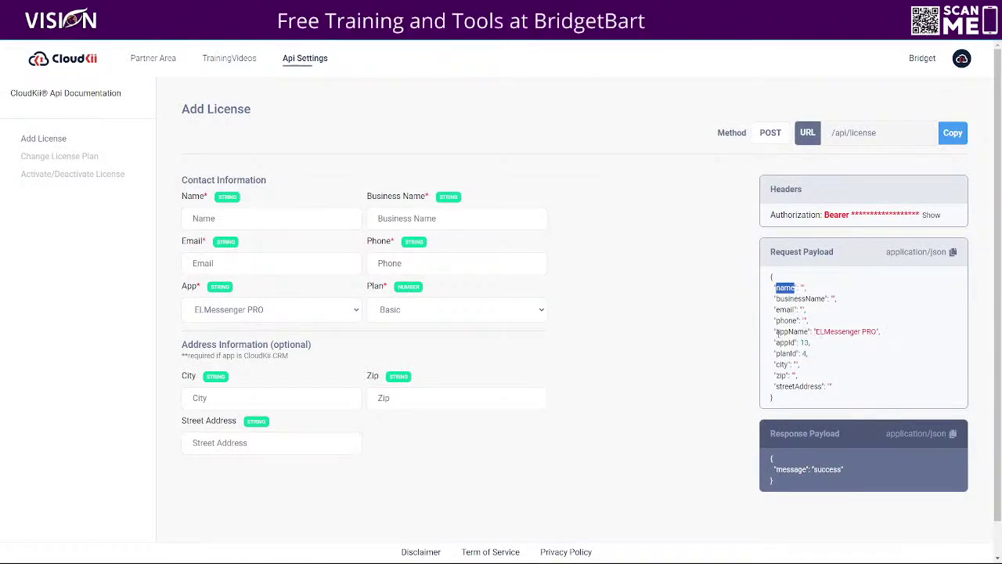
Copy the ELMessenger PRO app name from the Add License payload and compare it with the webhook's appName value
drag(816, 332, 878, 330)
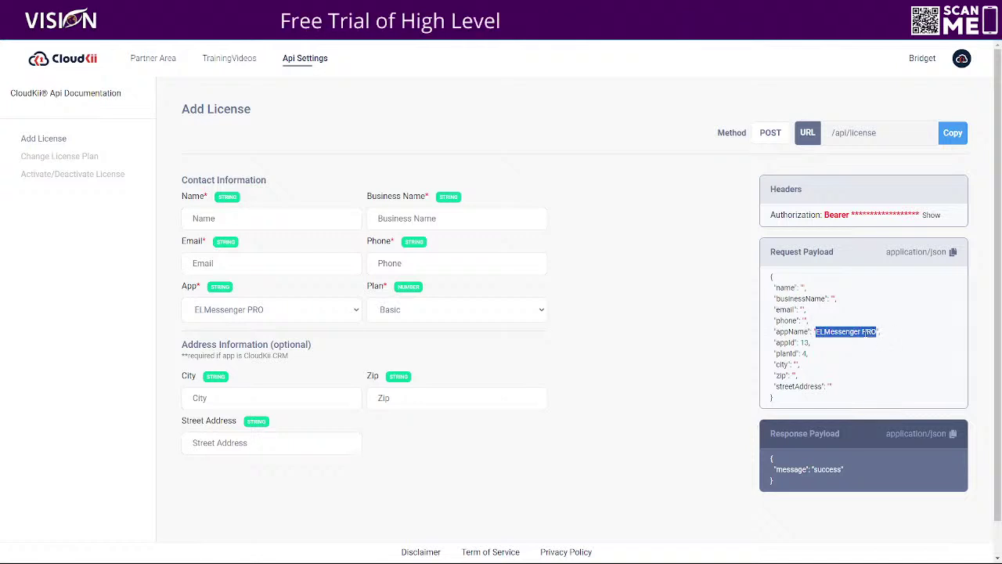
right_click(876, 331)
click(822, 343)
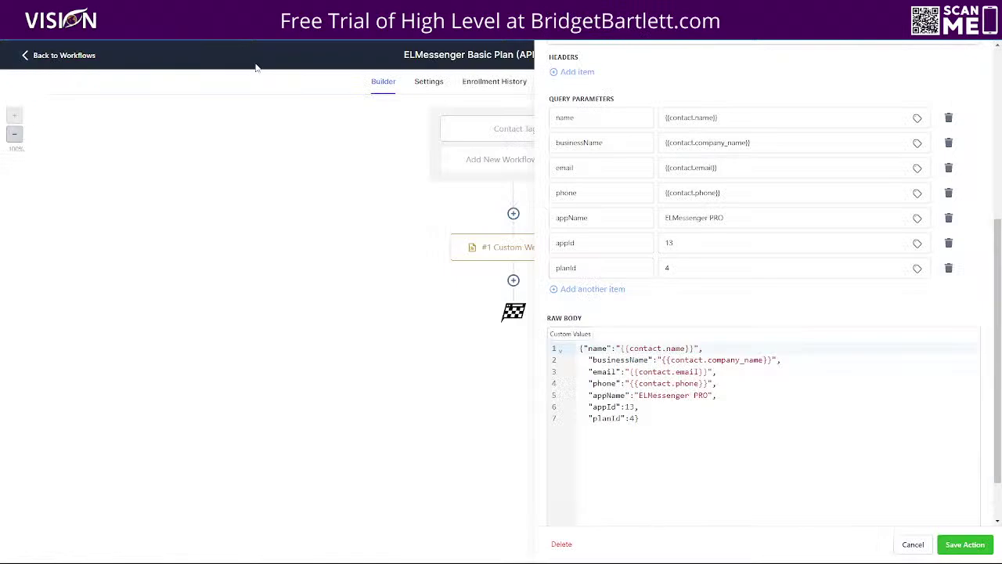
drag(664, 218, 724, 217)
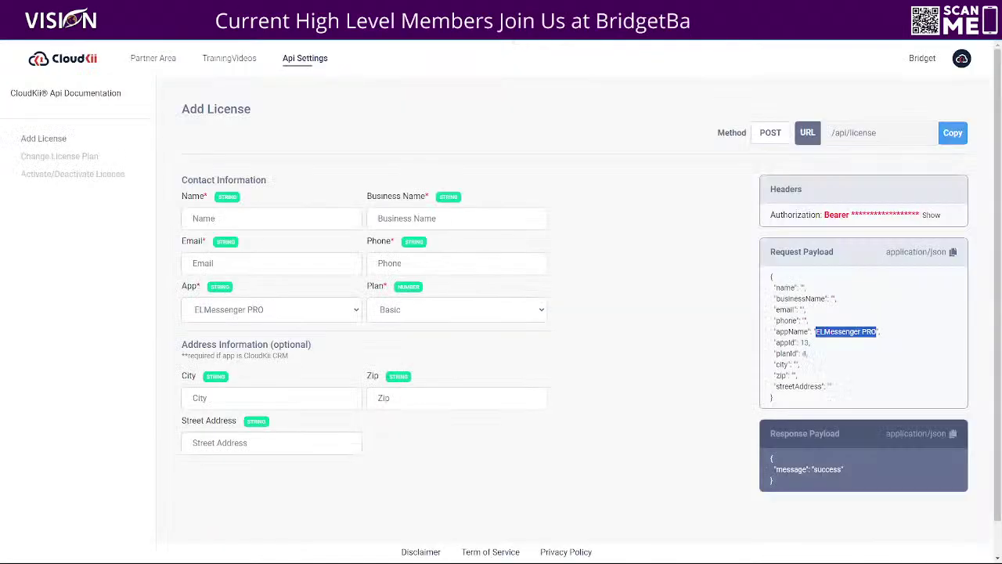
Check the webhook's appId and planId query parameters against the same keys in the Add License request payload
drag(795, 343, 776, 343)
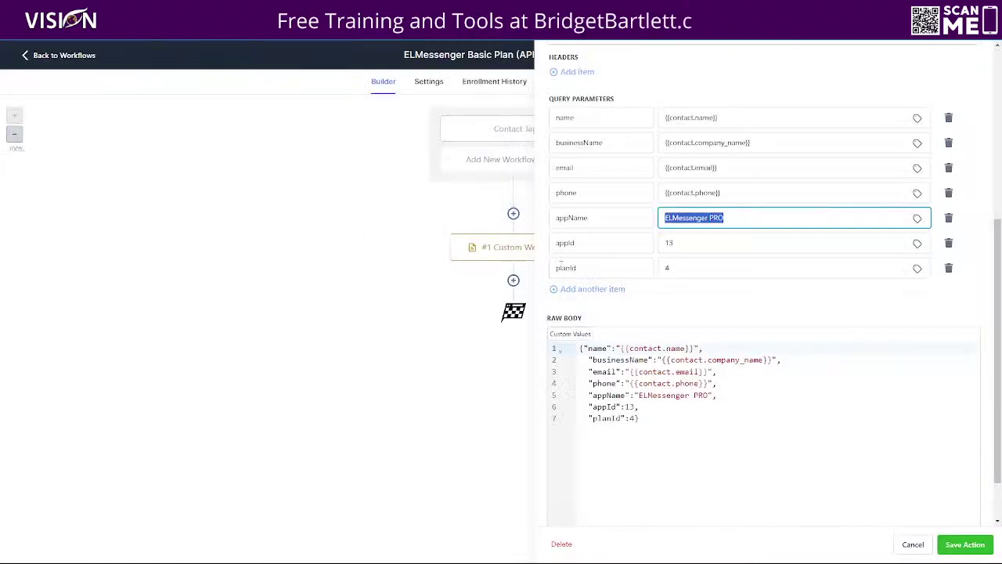
click(575, 243)
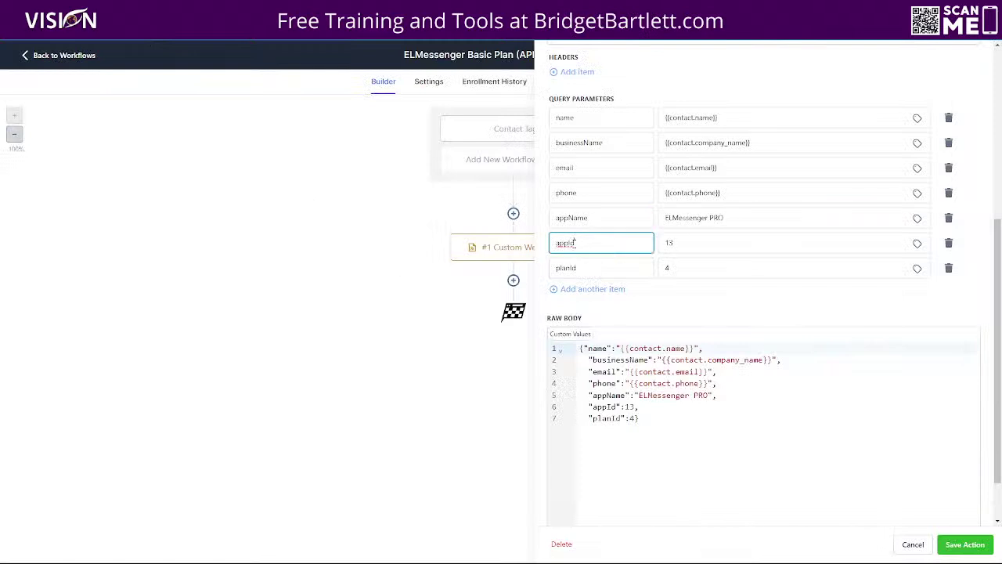
double_click(575, 242)
click(700, 243)
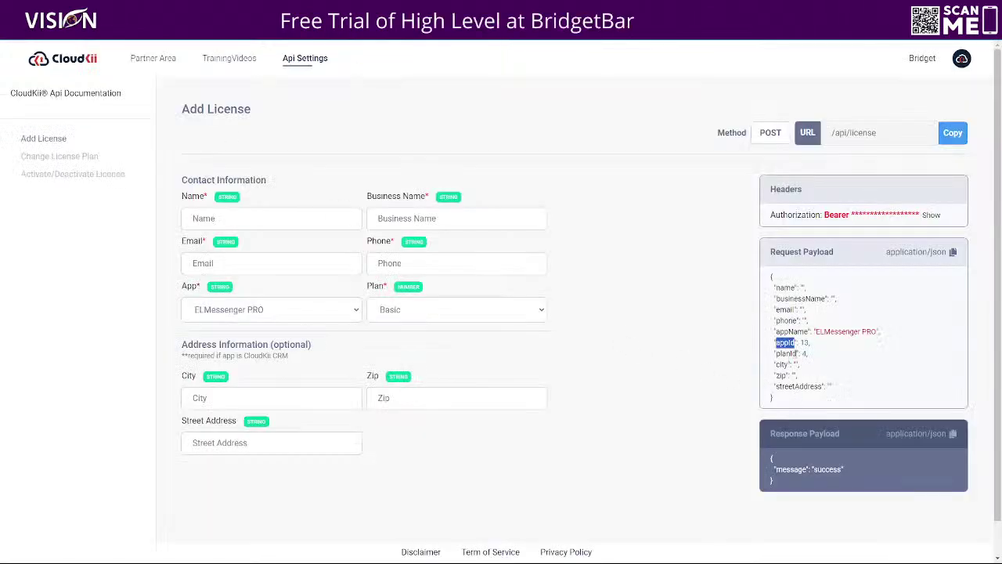
double_click(786, 354)
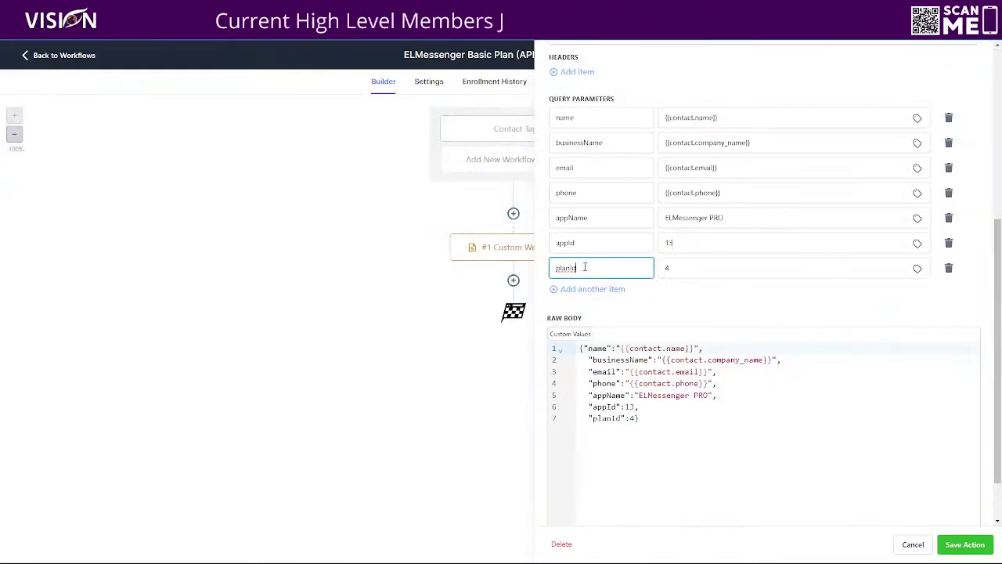
double_click(585, 267)
click(697, 267)
click(695, 299)
Examine the keys, contact custom values and app and plan numbers in the webhook's raw body against the query parameters
scroll(677, 354, down, 1)
scroll(678, 354, down, 1)
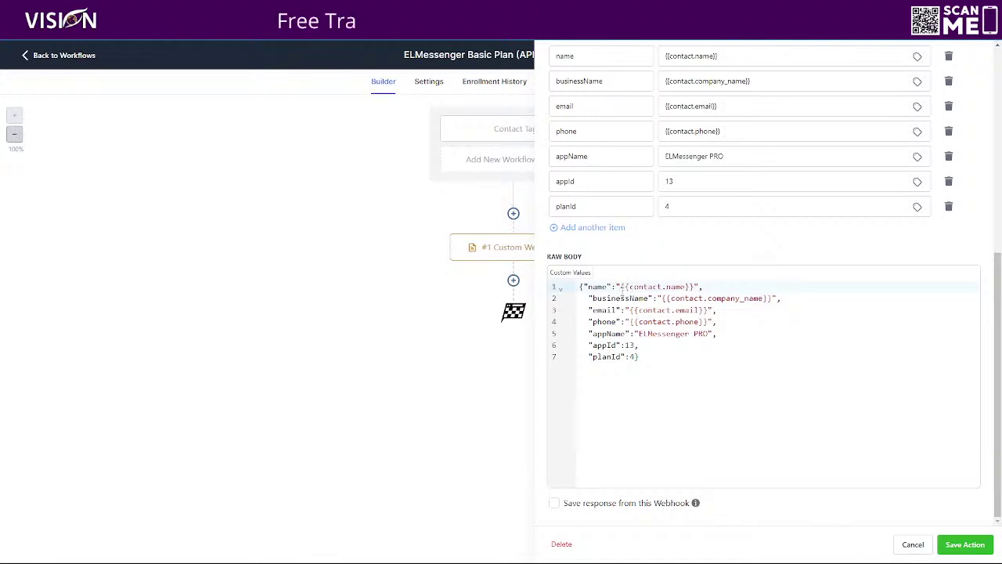
double_click(630, 344)
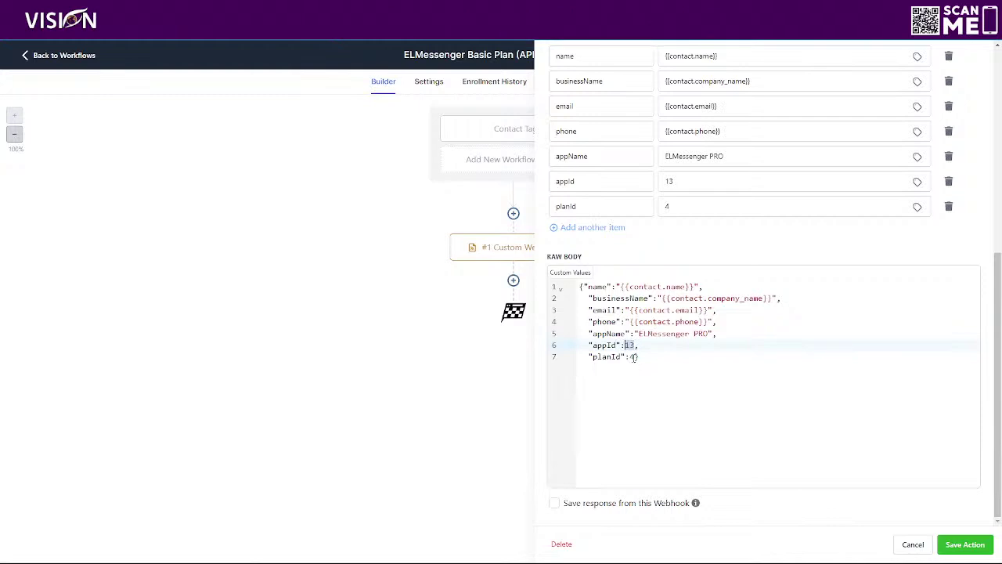
click(639, 333)
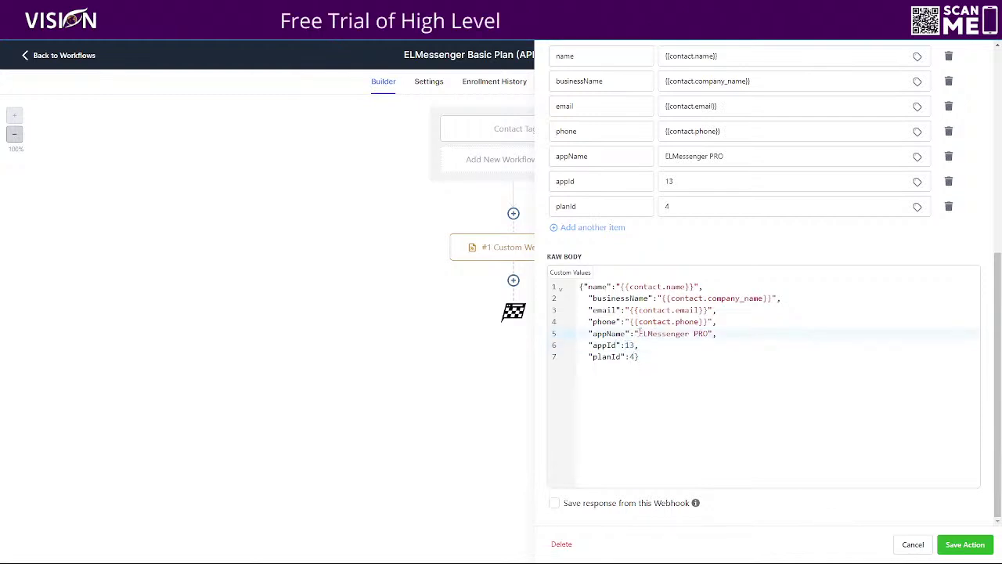
drag(640, 333, 710, 334)
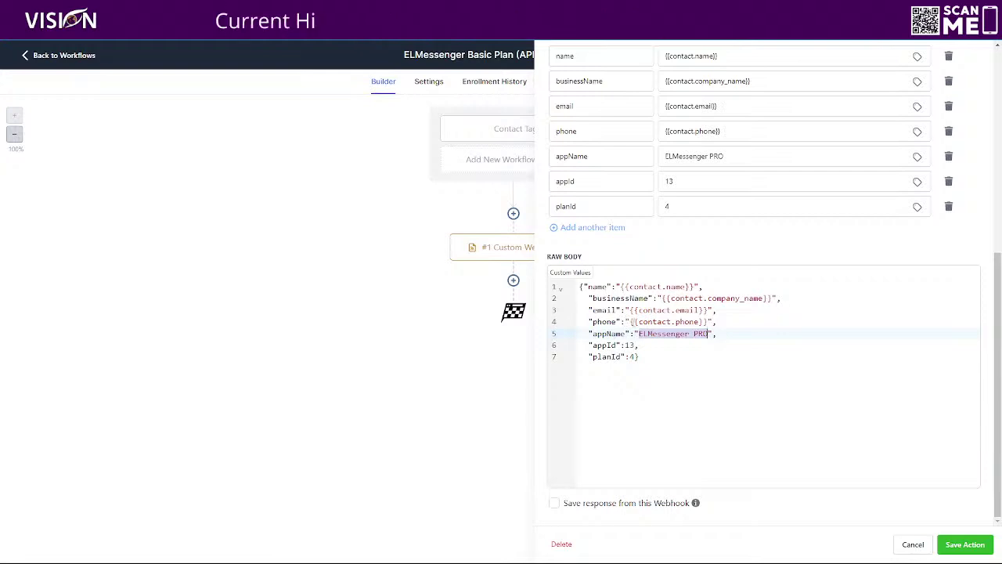
drag(630, 322, 709, 322)
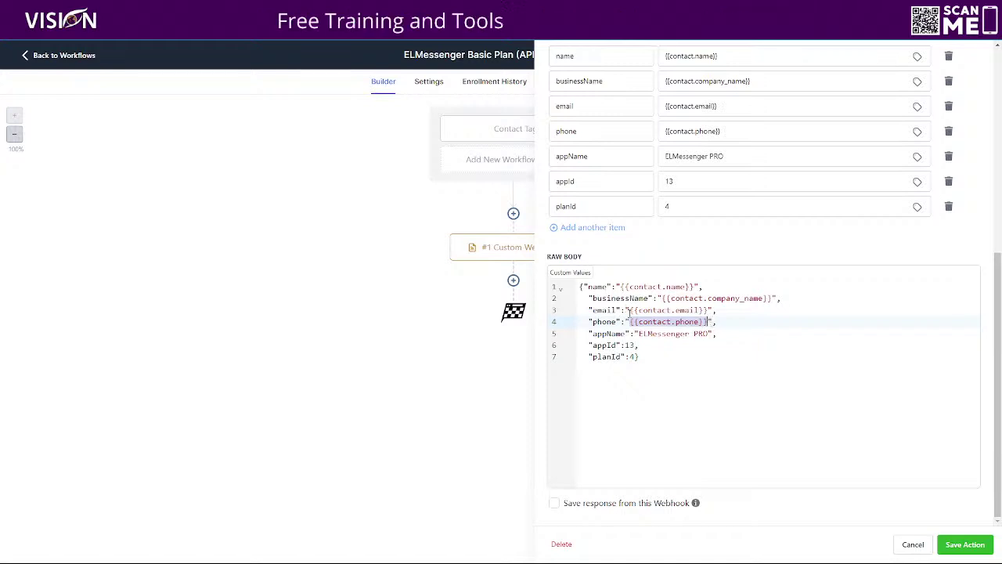
drag(630, 310, 709, 310)
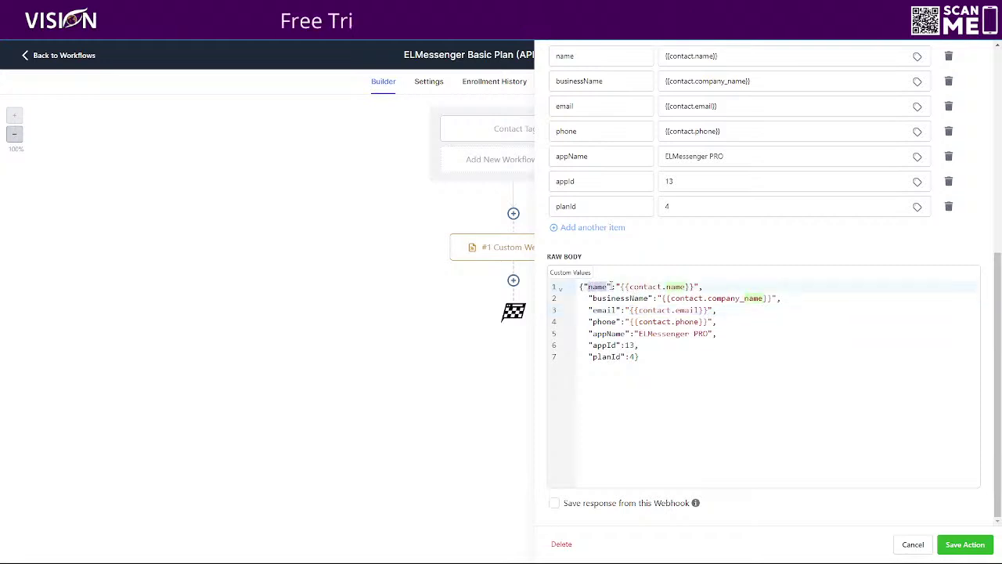
double_click(599, 286)
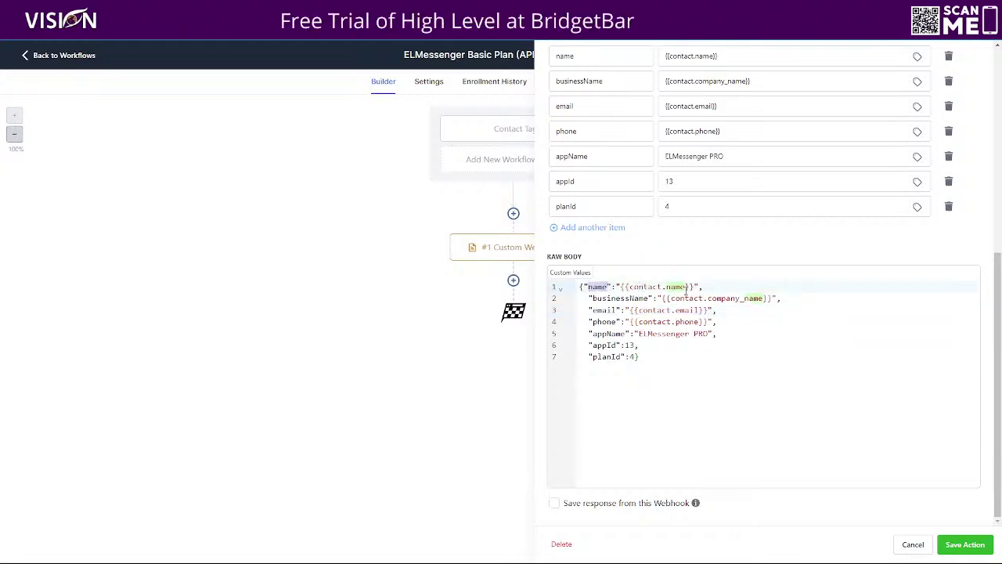
scroll(641, 289, up, 2)
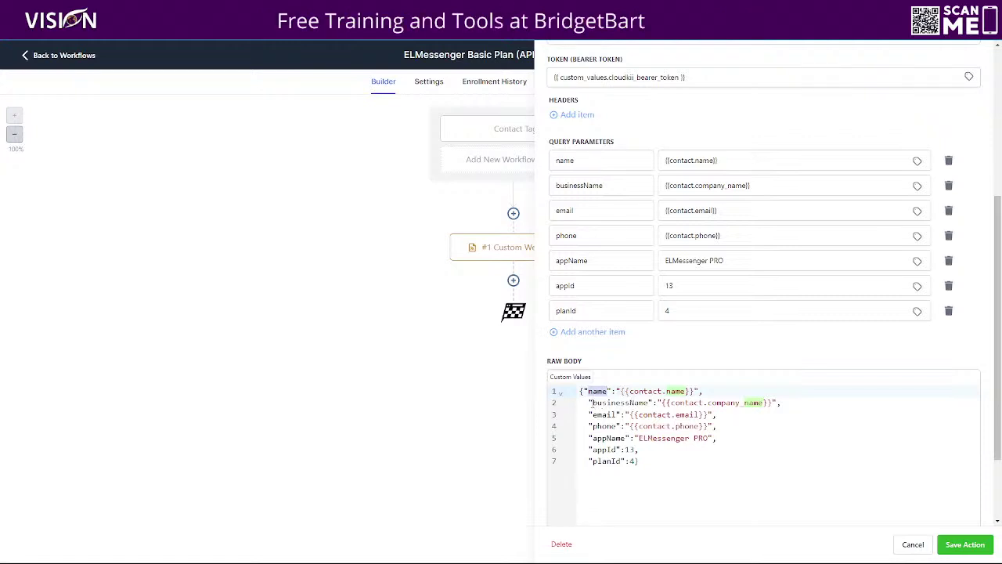
double_click(631, 402)
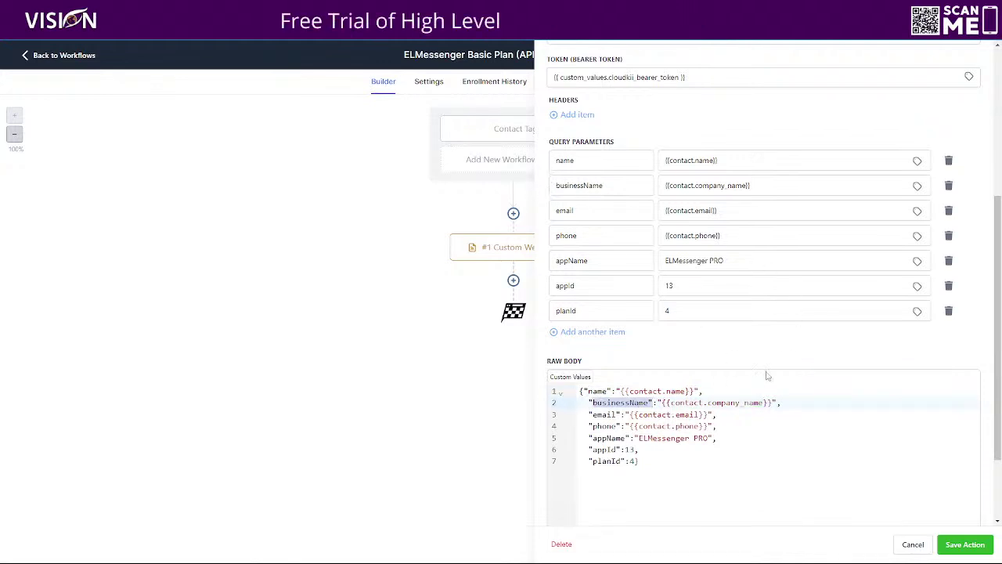
drag(661, 402, 772, 402)
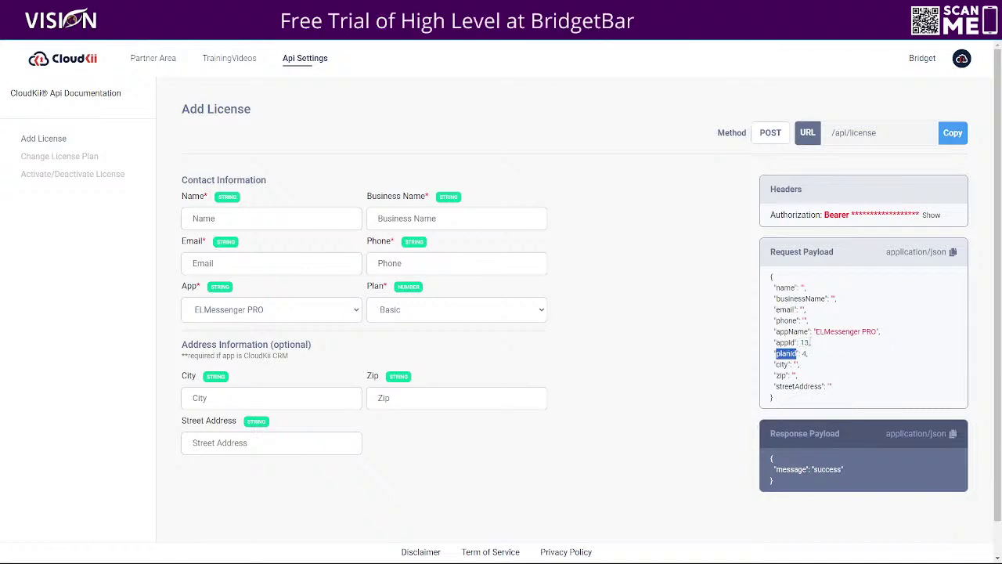
In the Add License documentation, examine the appId and planId values and the optional address fields with their CloudKii CRM note
double_click(805, 343)
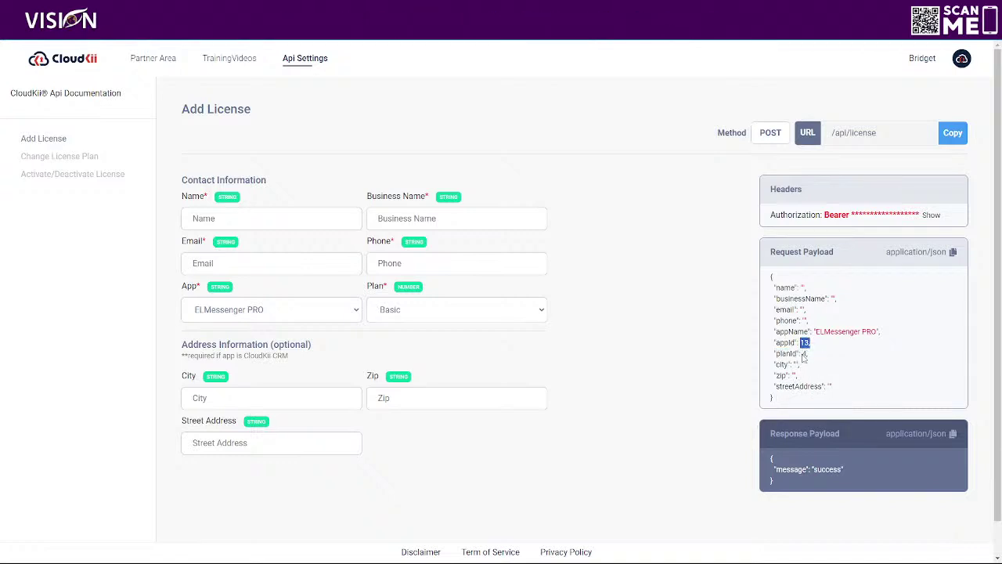
double_click(804, 353)
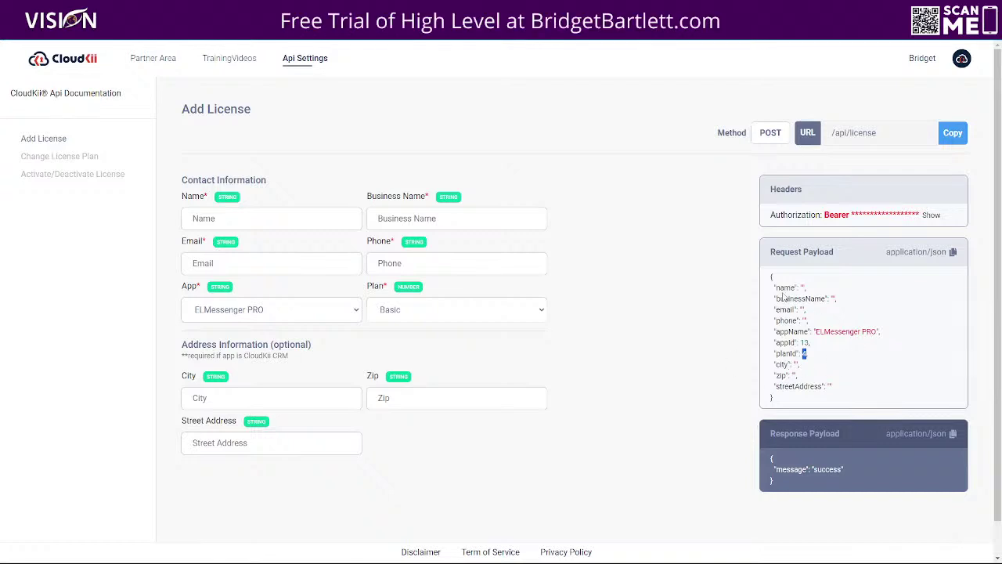
drag(774, 363, 835, 399)
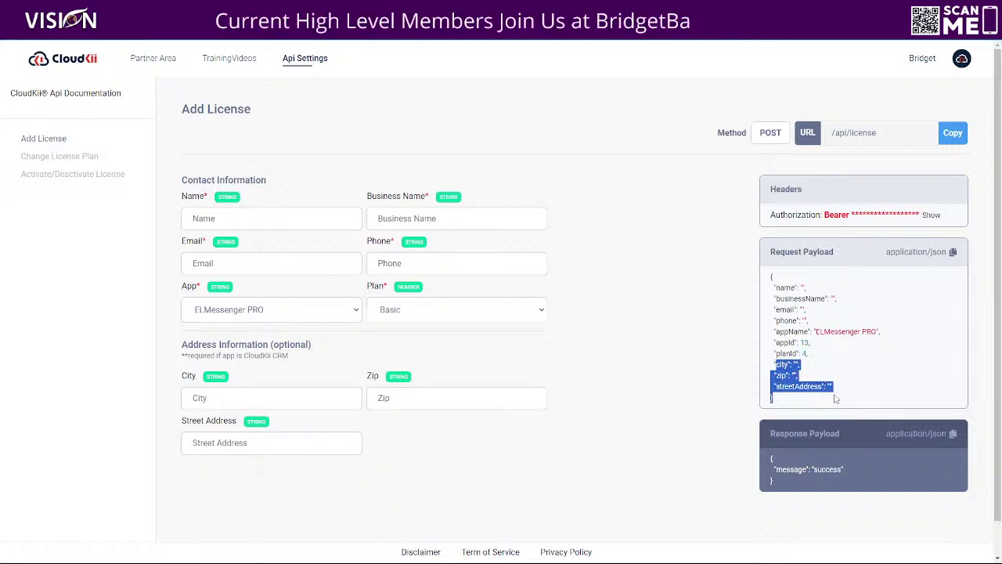
drag(178, 350, 350, 474)
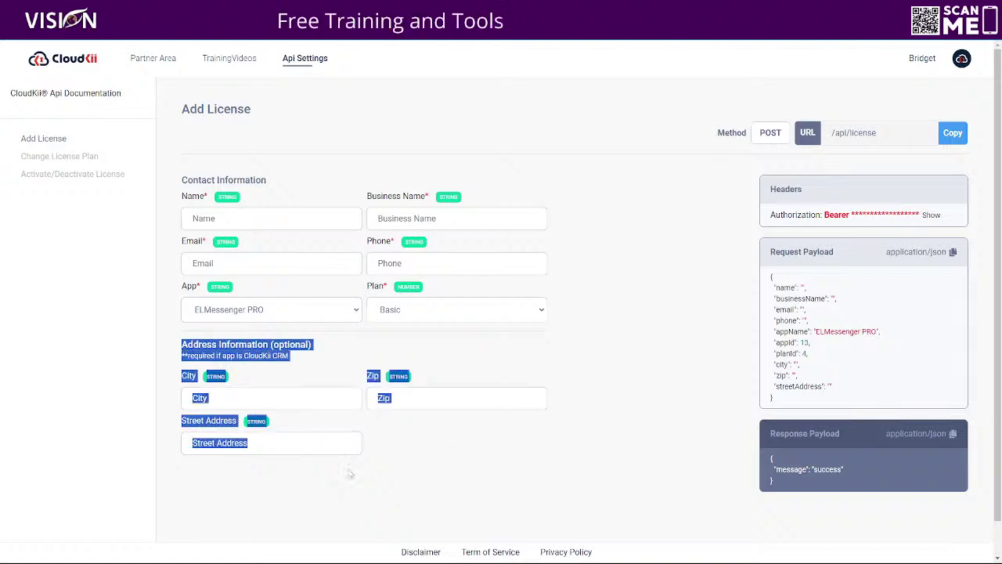
click(291, 359)
drag(291, 359, 192, 354)
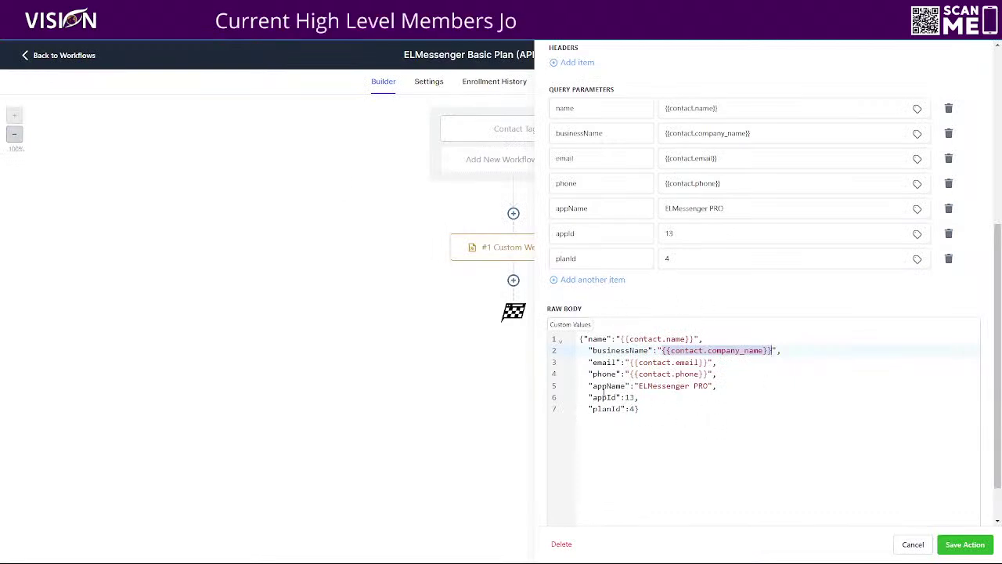
Close the Custom Webhook action without saving, and review the tag filter of the Contact Tag trigger
click(915, 546)
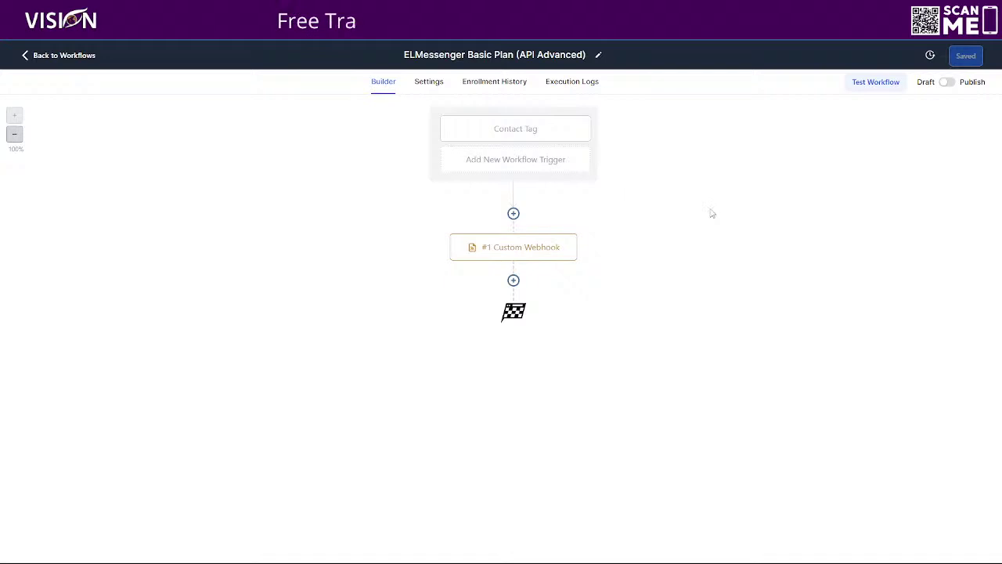
click(517, 129)
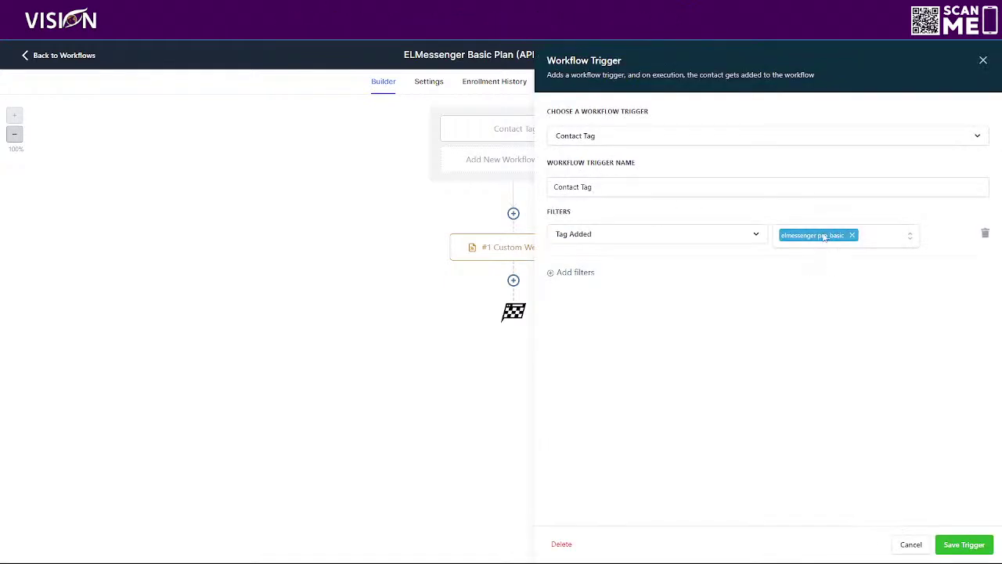
click(908, 545)
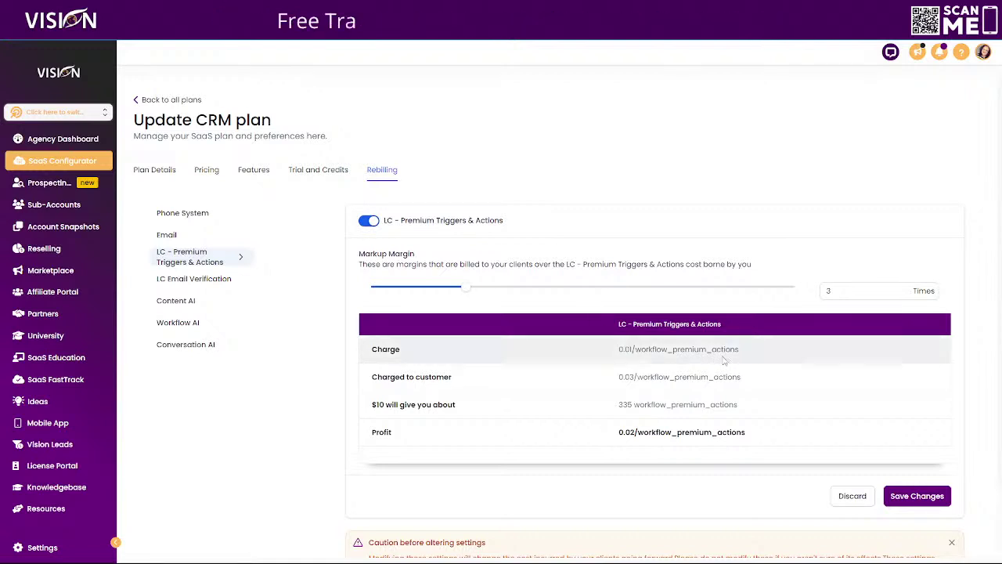
Examine the per-action charge for LC - Premium Triggers & Actions in the CRM plan's rebilling settings
drag(744, 353, 618, 356)
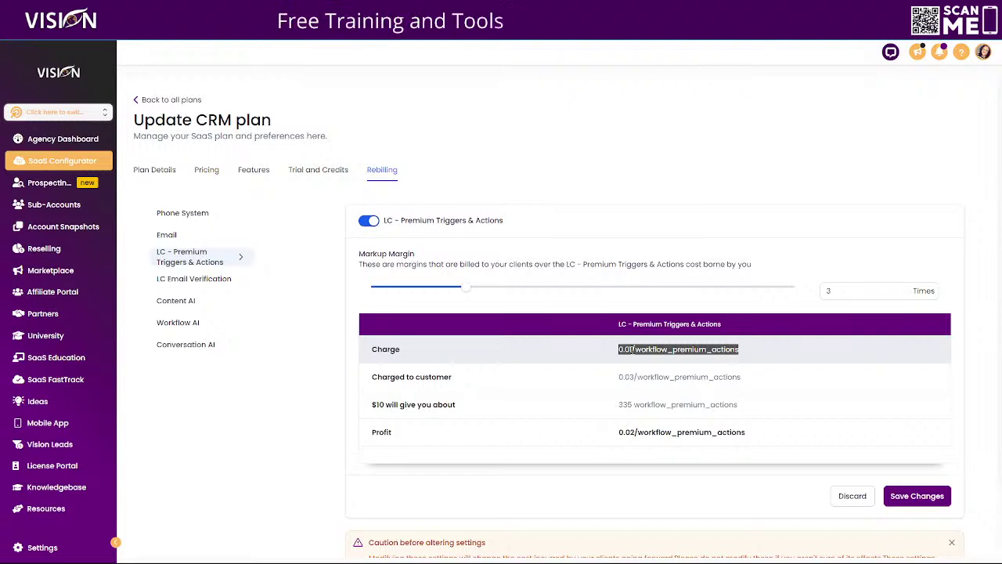
mouse_move(458, 558)
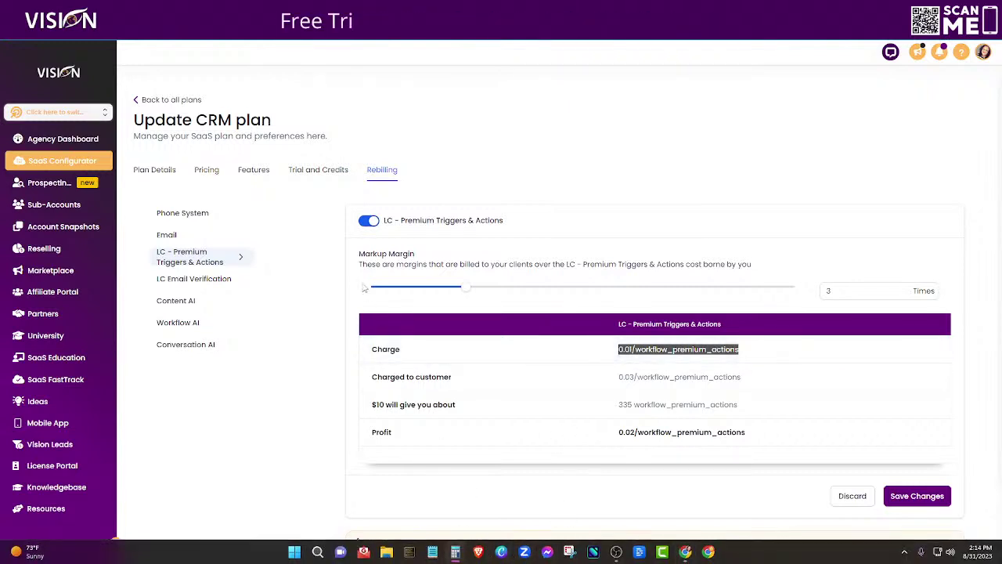
Switch to Calculator and work out 1000 × 0.01 for the cost of premium actions, keeping the rebilling table in view
click(455, 551)
drag(857, 132, 353, 90)
click(307, 322)
click(343, 345)
click(343, 344)
click(342, 344)
click(426, 262)
click(386, 345)
click(345, 344)
click(303, 317)
click(422, 345)
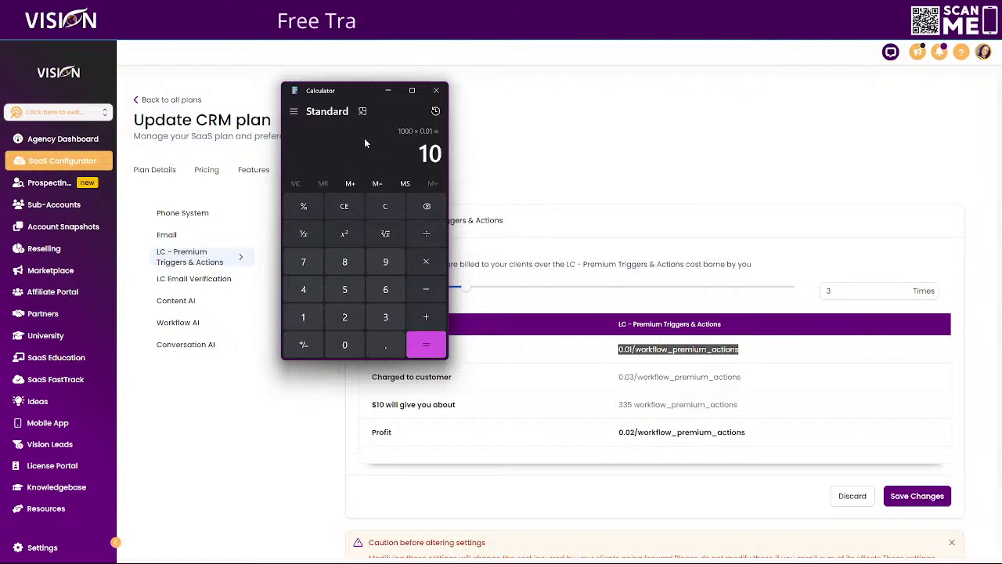
drag(352, 97, 191, 77)
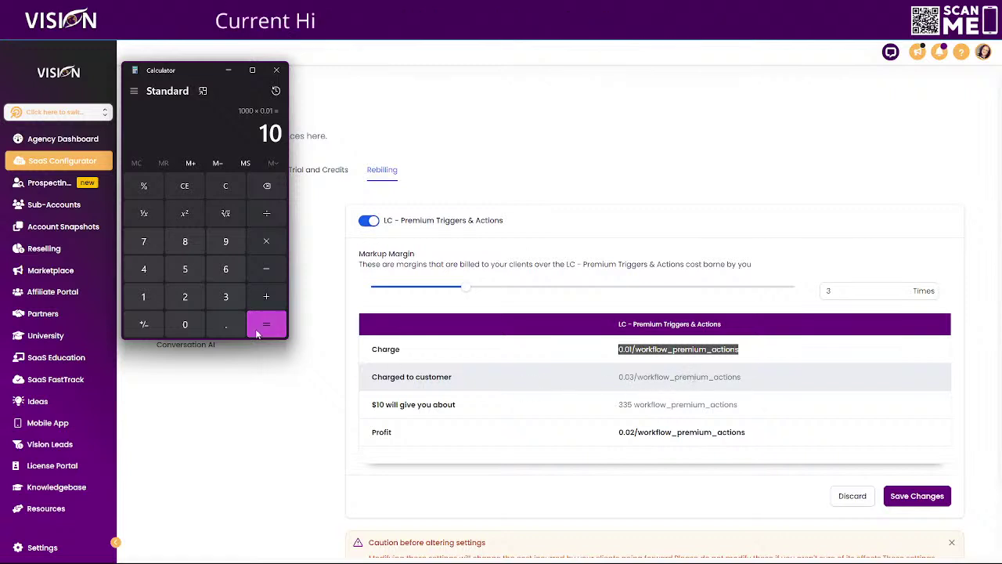
Multiply the calculated premium action cost by 3, matching the plan's markup margin
click(264, 241)
key(3)
key(Return)
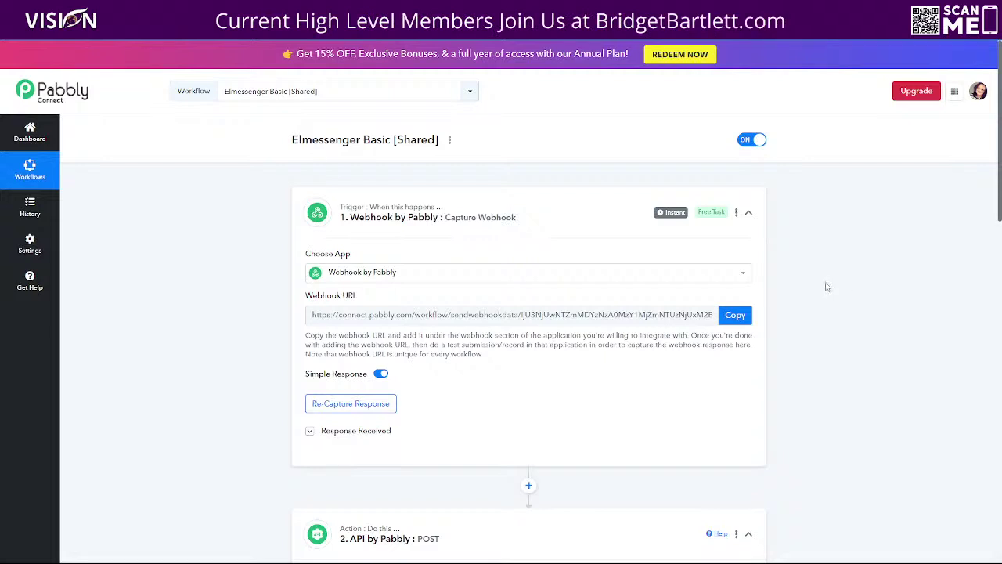
Review the webhook trigger and API action in Pabbly's Elmessenger Basic [Shared] workflow, and open HighLevel's Custom Webhook action for comparison
scroll(810, 287, down, 1)
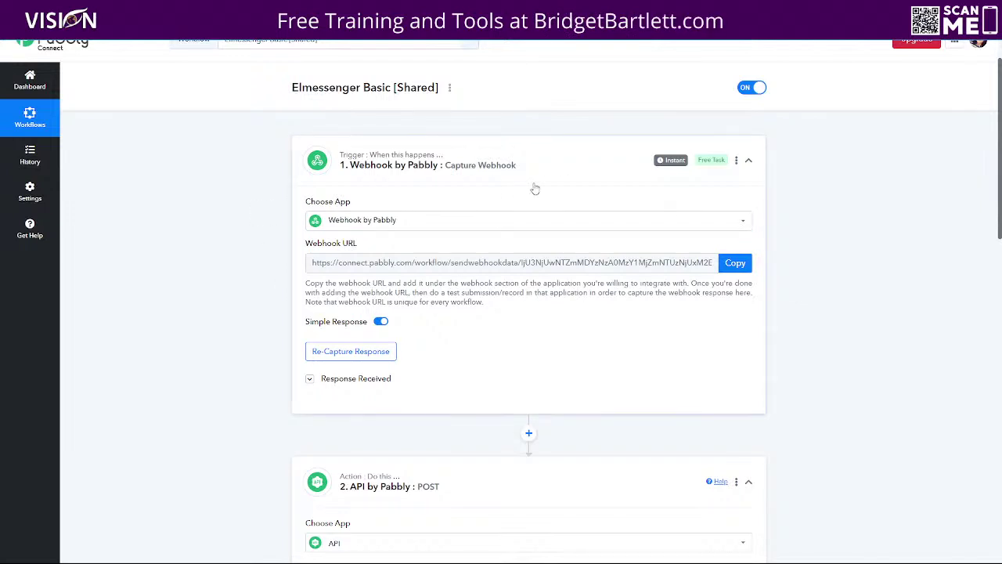
scroll(787, 257, down, 3)
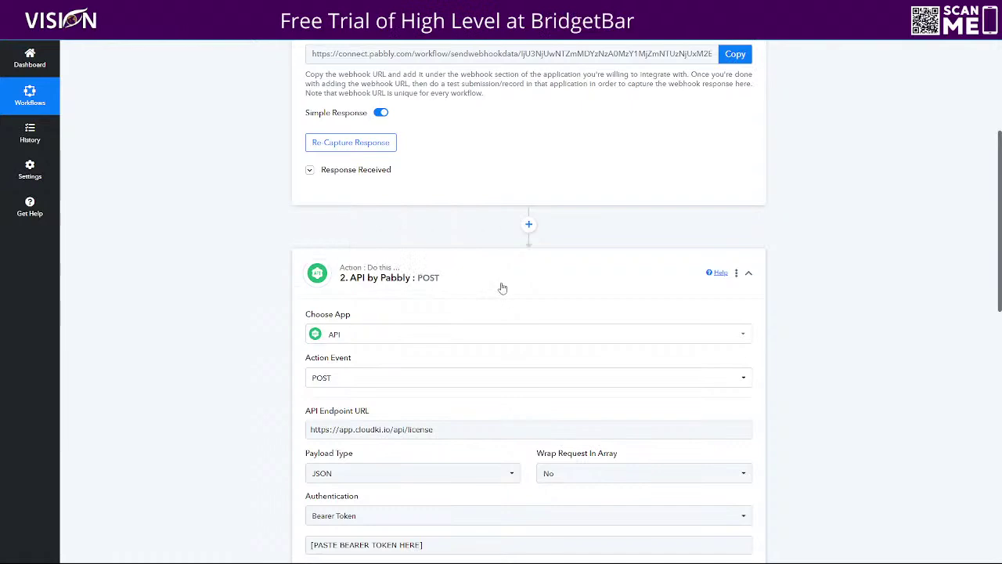
scroll(856, 271, down, 2)
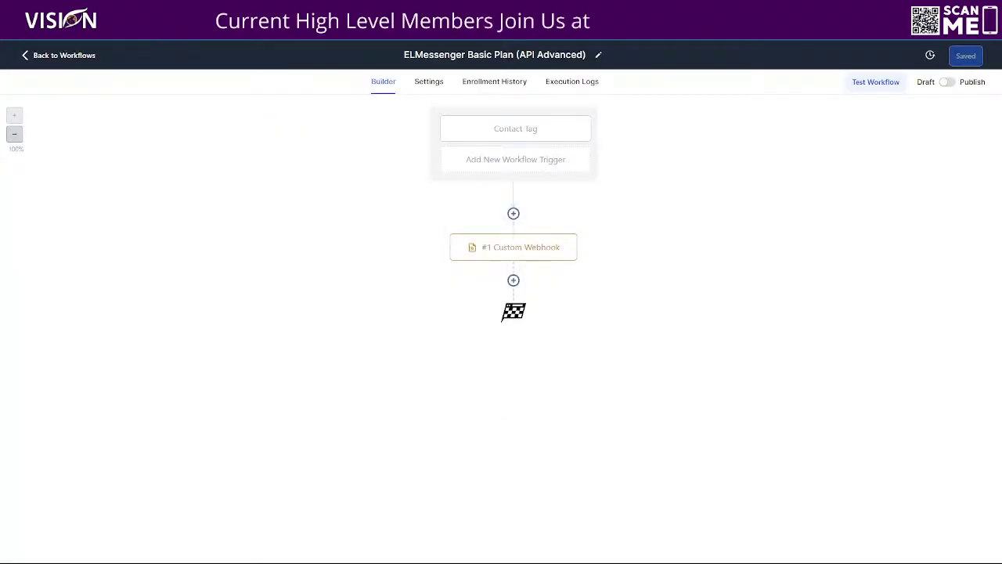
click(478, 247)
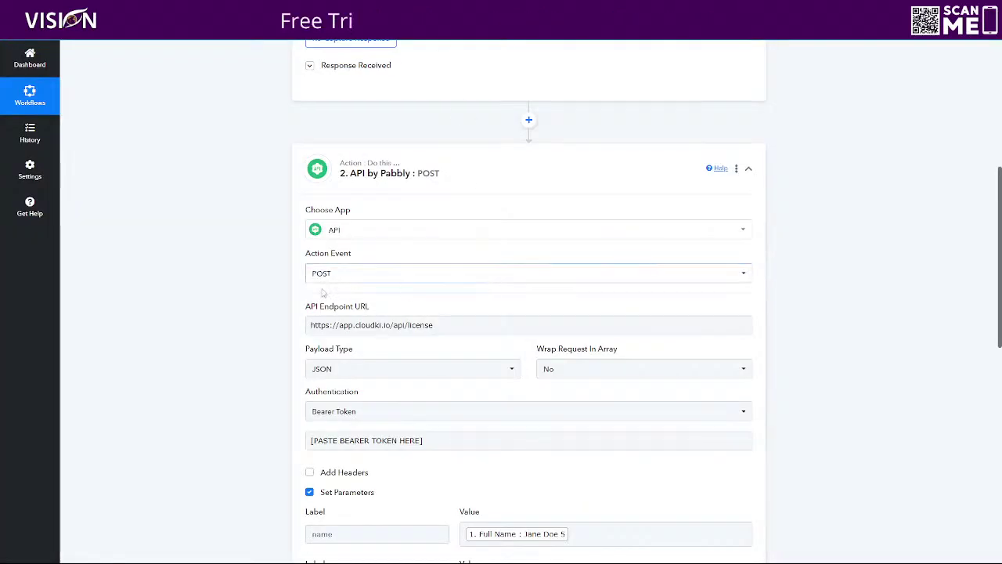
Examine the endpoint URL, JSON payload type and bearer token placeholder in the Pabbly API POST action
scroll(322, 292, down, 2)
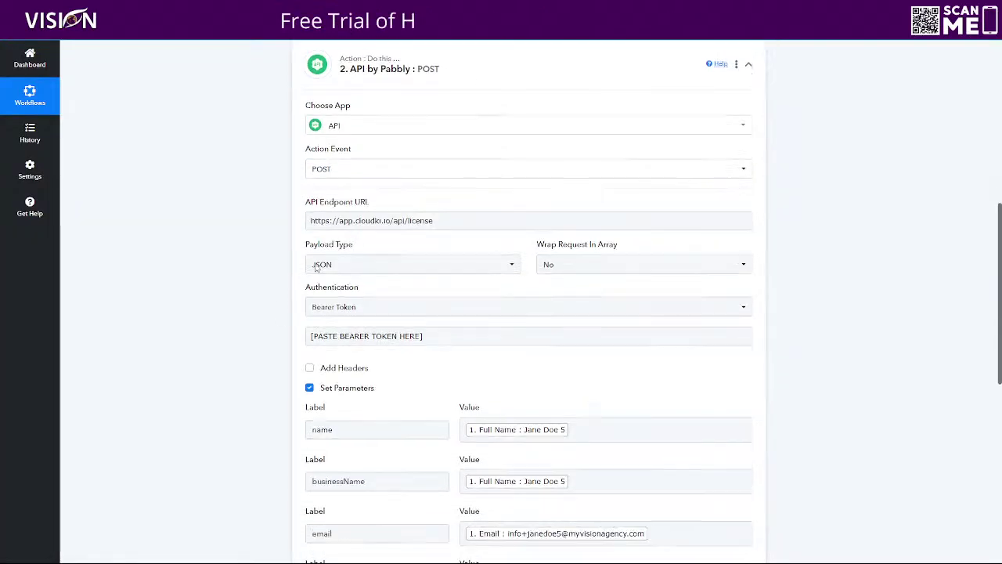
click(445, 220)
drag(446, 220, 311, 221)
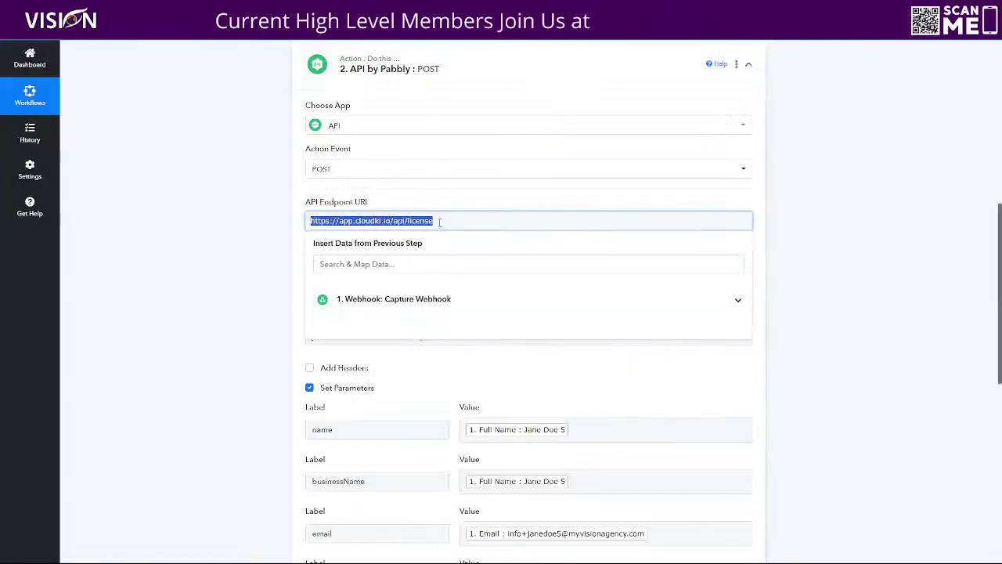
click(424, 195)
scroll(302, 242, down, 1)
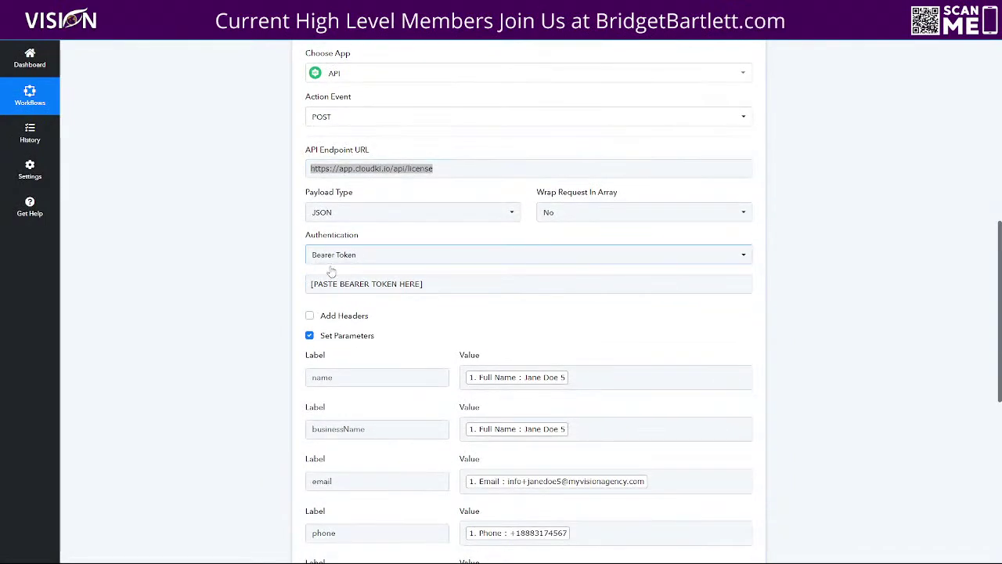
click(433, 284)
drag(433, 283, 308, 293)
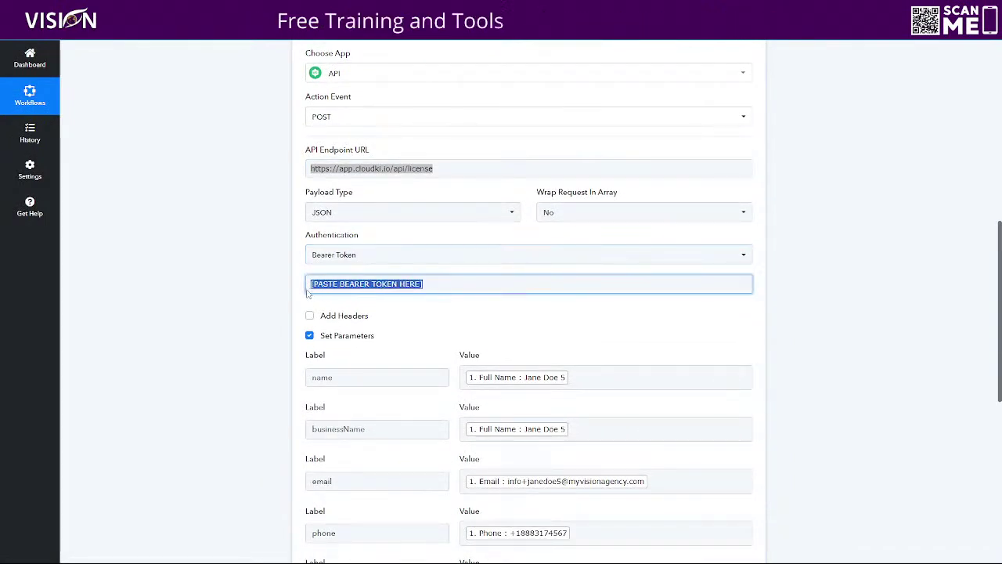
click(300, 276)
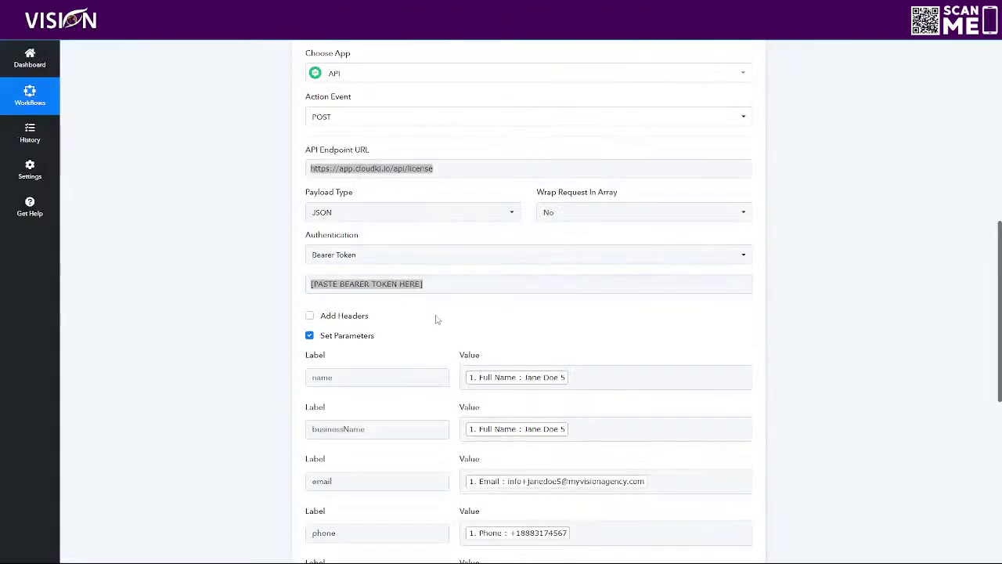
Compare the Custom Webhook's query parameters with the parameter labels and values set in the Pabbly API action
scroll(433, 323, down, 3)
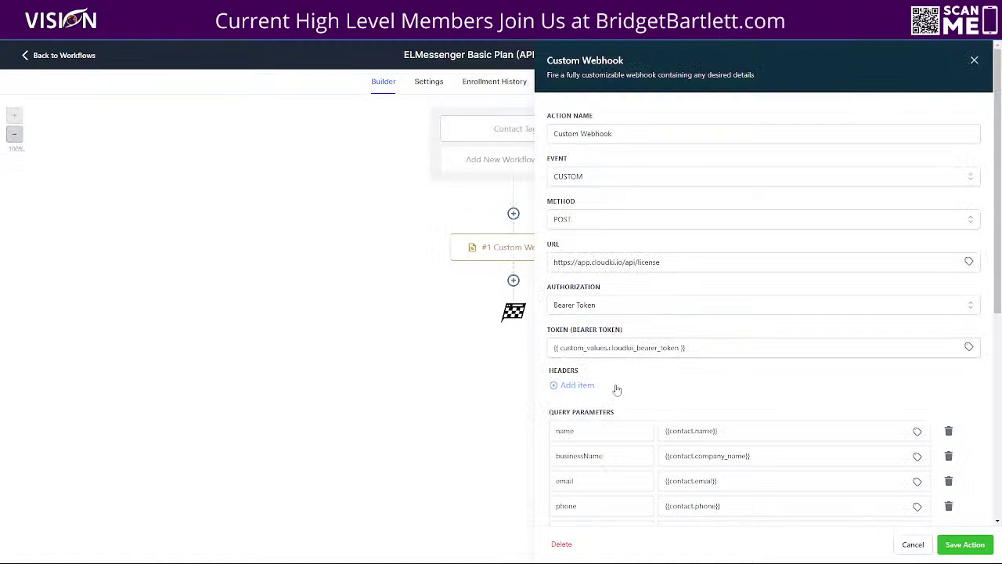
scroll(628, 372, down, 5)
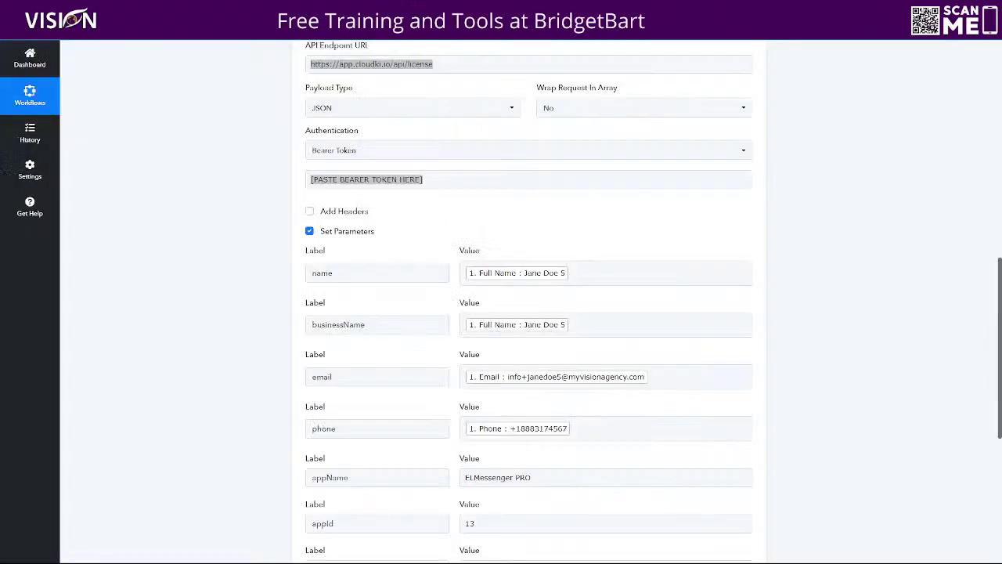
scroll(591, 240, down, 1)
click(594, 220)
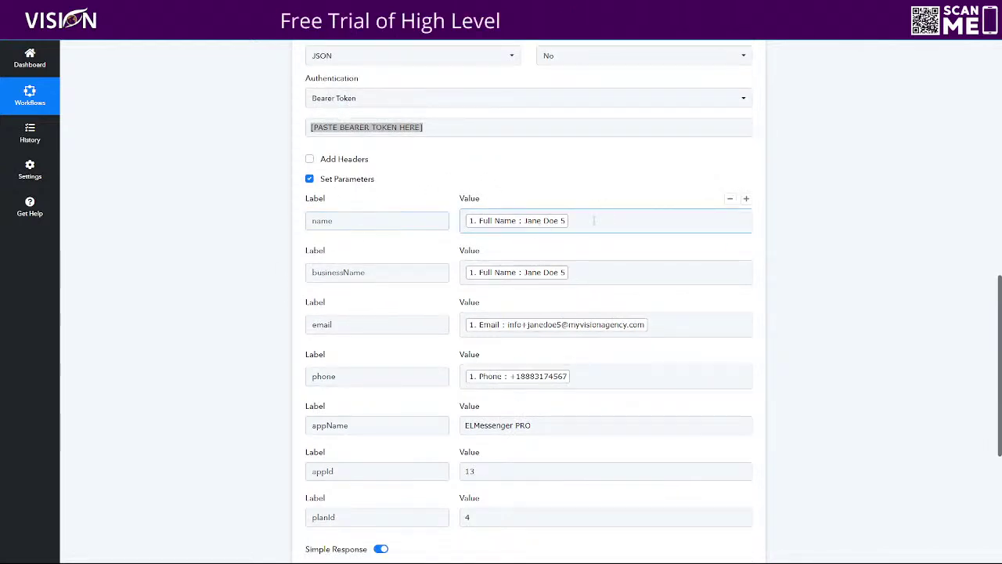
Copy the webhook URL from Pabbly's Capture Webhook trigger
scroll(618, 249, up, 6)
scroll(549, 274, up, 2)
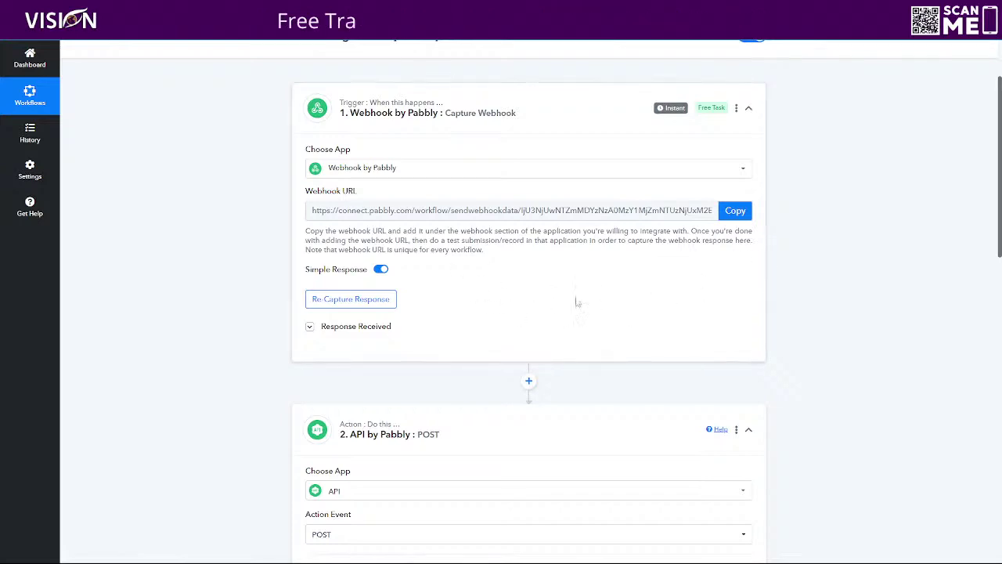
scroll(783, 302, down, 1)
scroll(803, 298, down, 3)
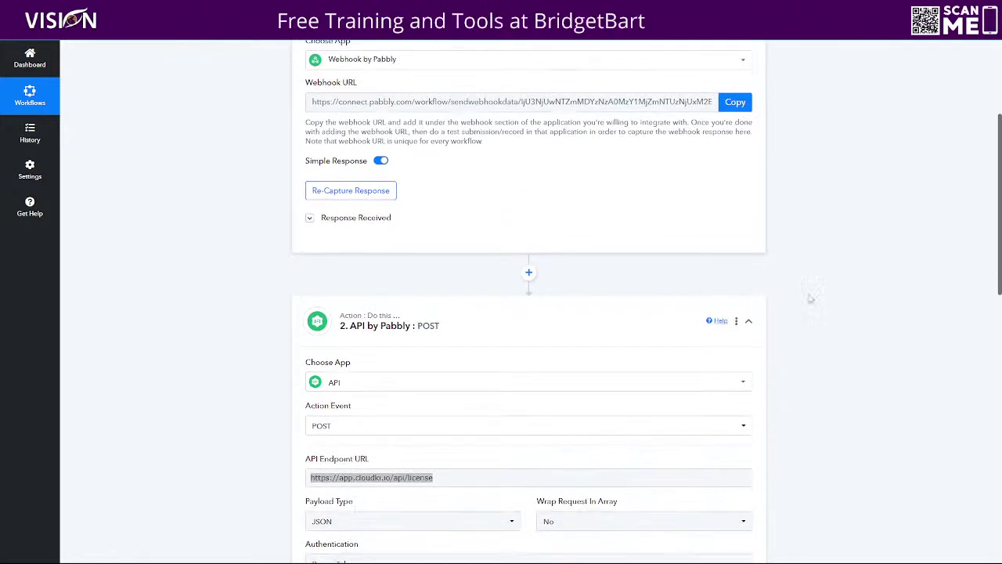
scroll(501, 336, up, 3)
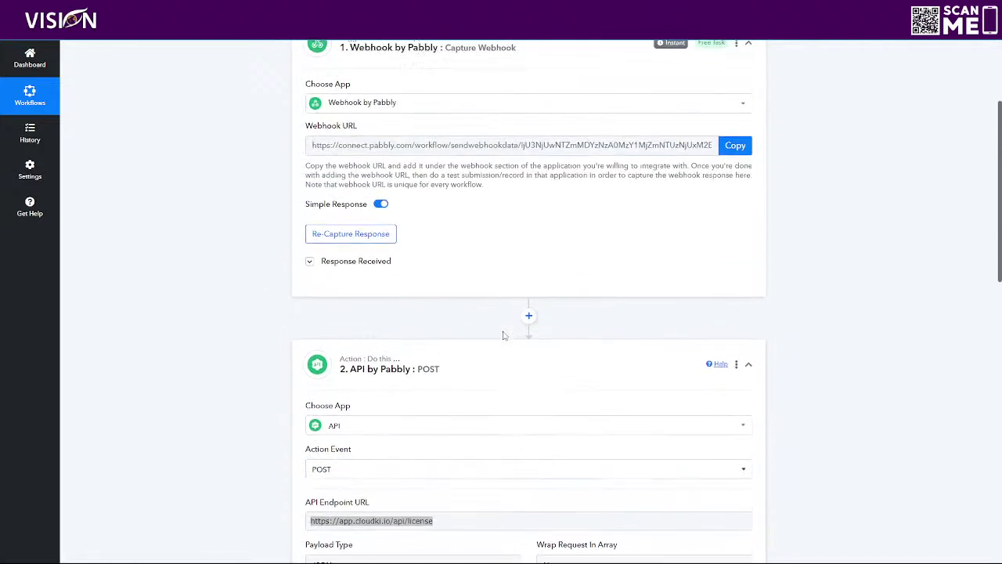
click(736, 159)
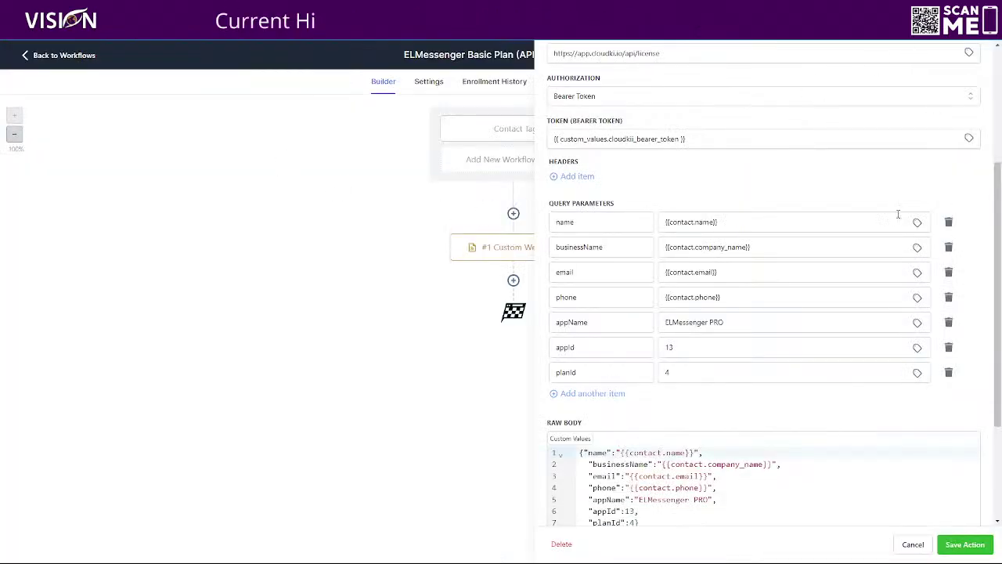
Close HighLevel's Custom Webhook action and start a standard Webhook action between the Contact Tag trigger and the Custom Webhook
scroll(897, 212, up, 5)
click(973, 61)
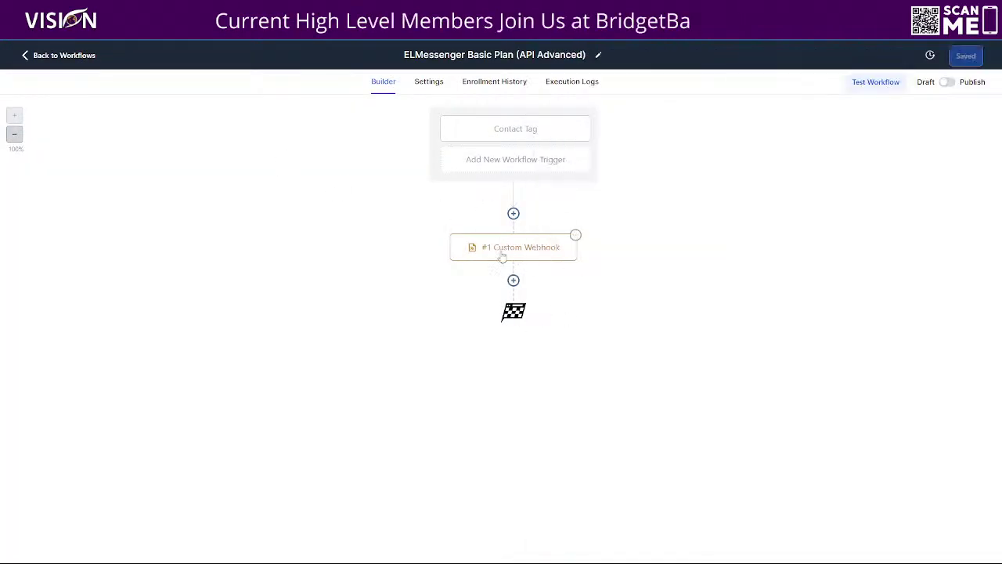
click(514, 213)
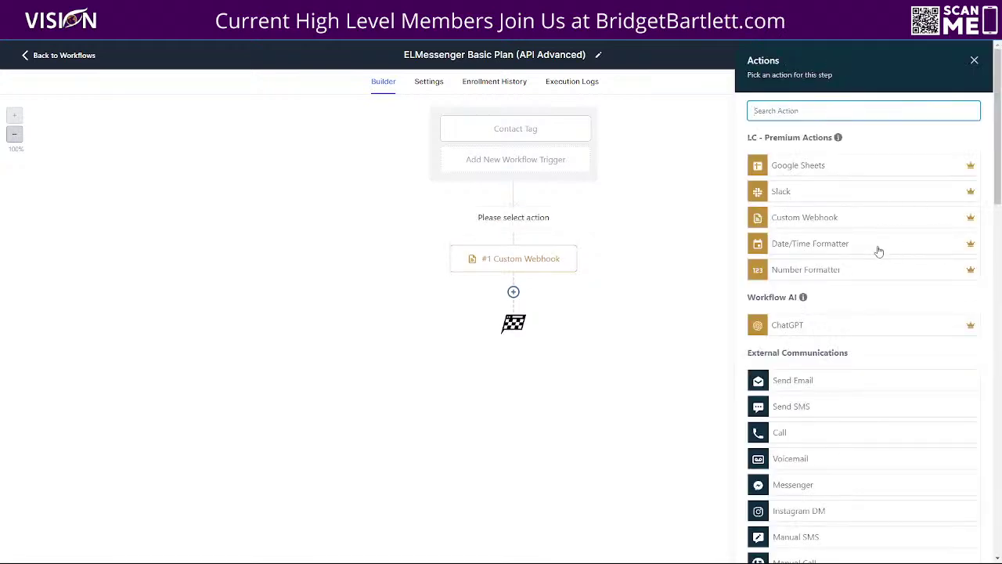
scroll(893, 246, down, 15)
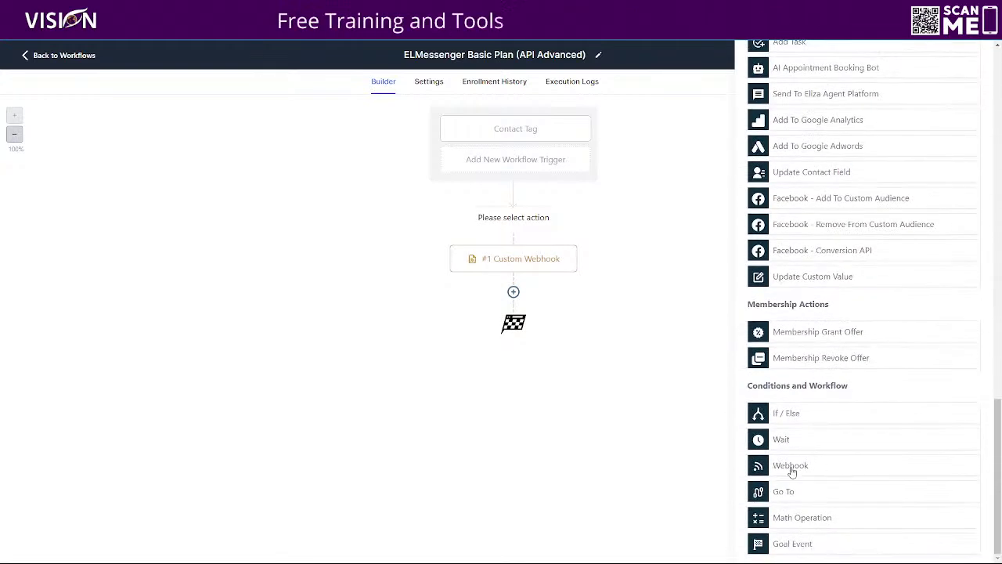
click(791, 468)
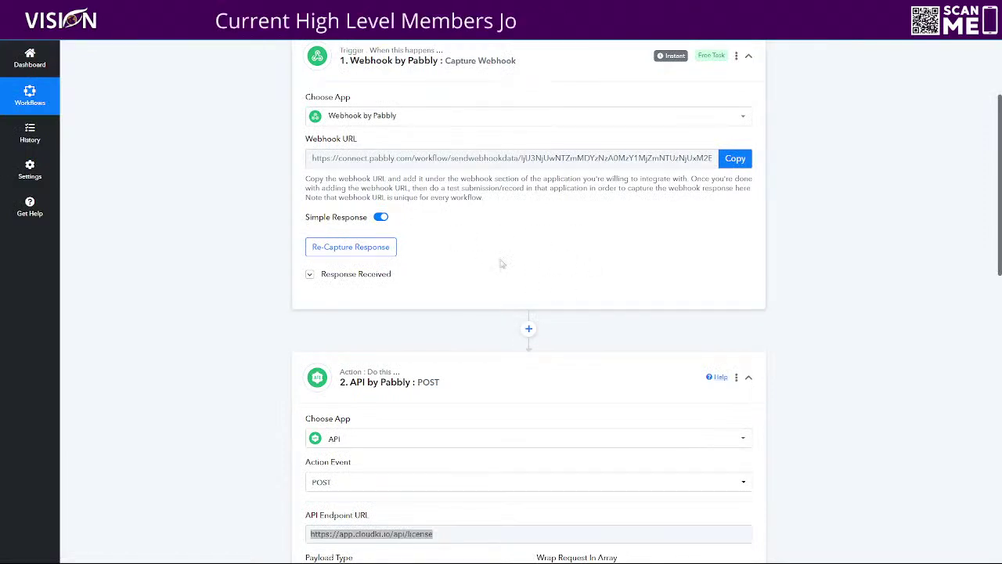
Examine the Capture Webhook fields available for mapping to the name parameter in the Pabbly API action, without changing the mapping
scroll(521, 367, down, 5)
scroll(521, 366, down, 3)
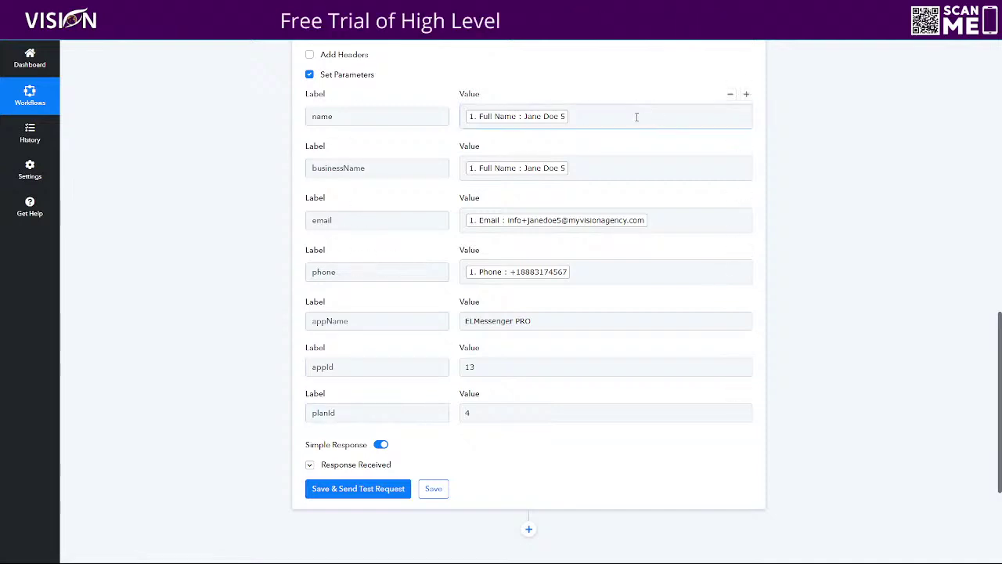
scroll(637, 120, up, 3)
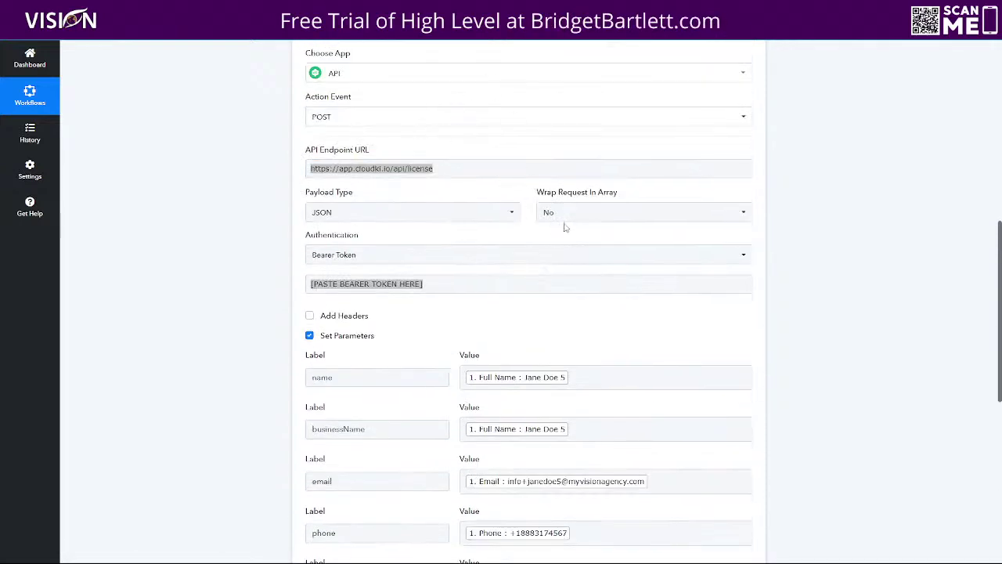
scroll(564, 227, down, 2)
click(599, 225)
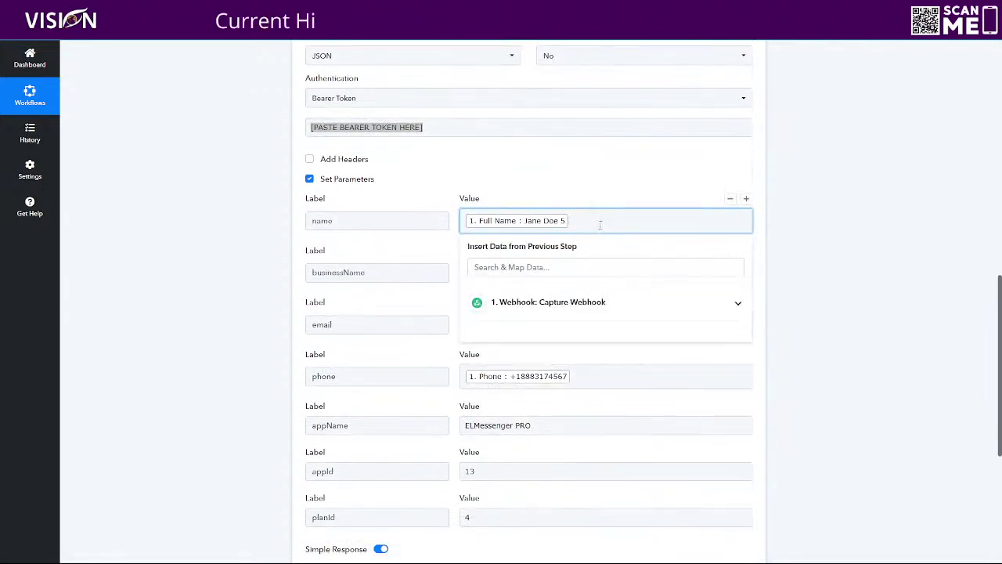
click(598, 308)
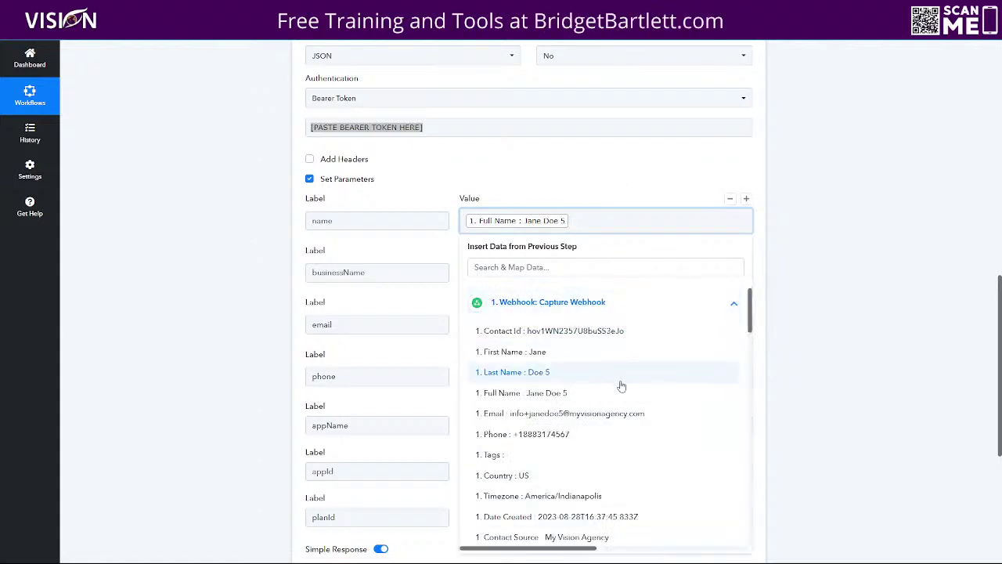
scroll(618, 387, down, 4)
scroll(565, 367, up, 5)
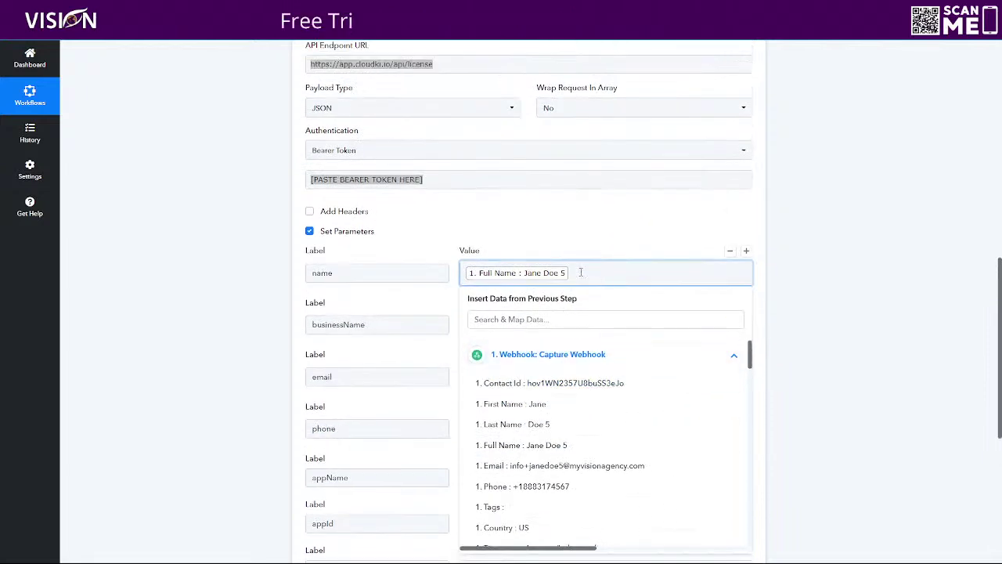
scroll(600, 188, down, 3)
scroll(586, 302, down, 2)
scroll(586, 298, up, 2)
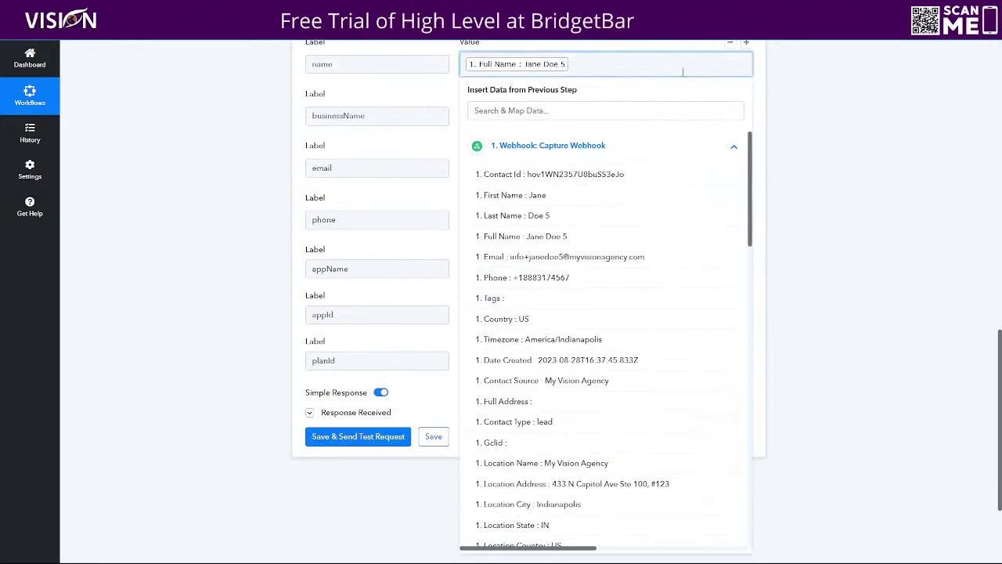
click(757, 78)
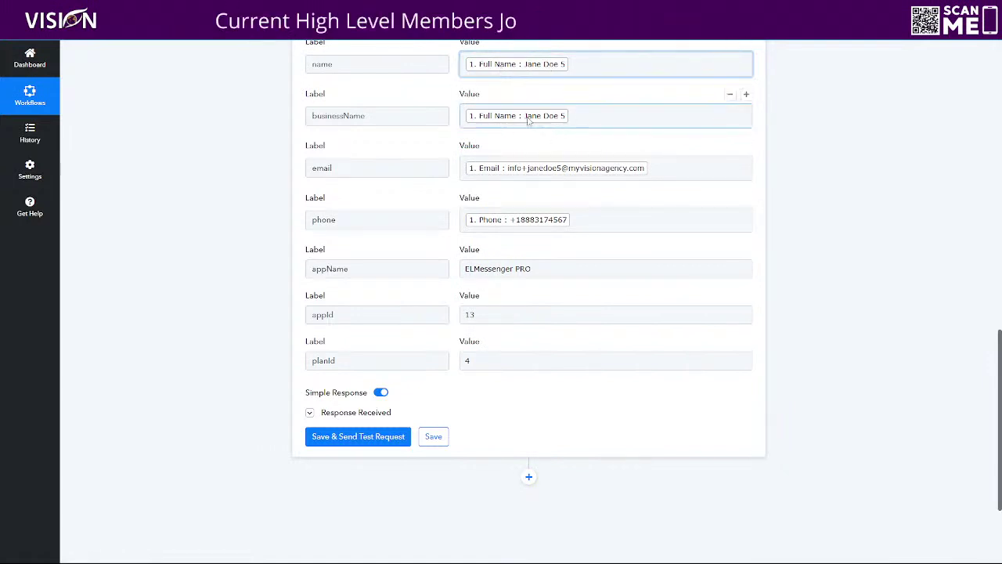
scroll(518, 118, up, 1)
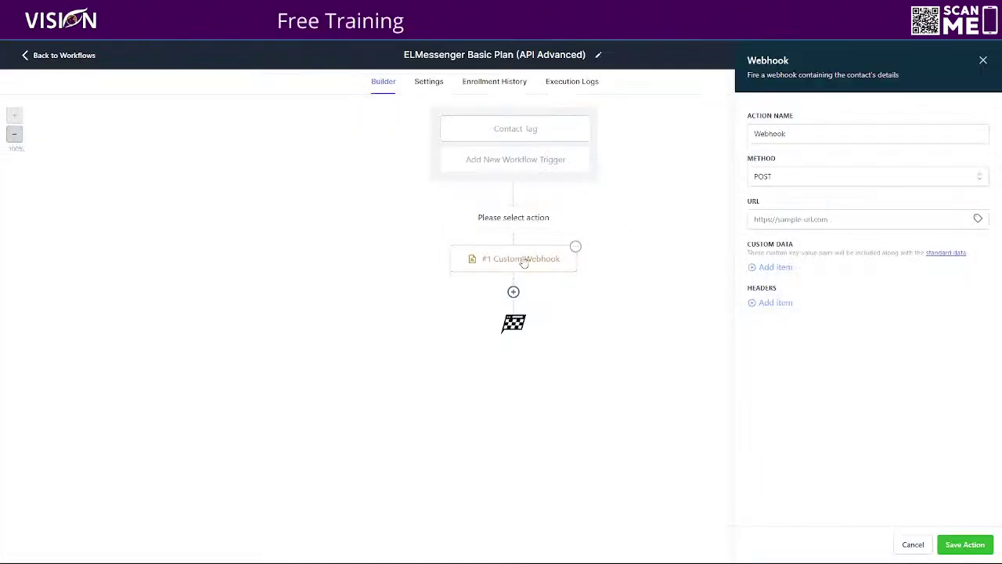
Reopen HighLevel's Custom Webhook action and check its settings against the appName, appId and planId parameters in Pabbly
click(577, 249)
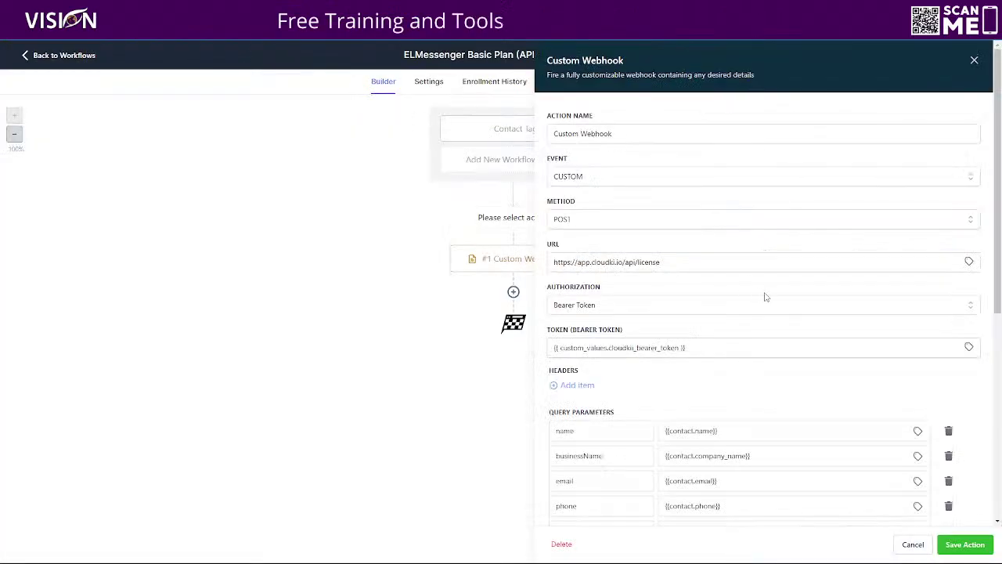
scroll(713, 273, down, 3)
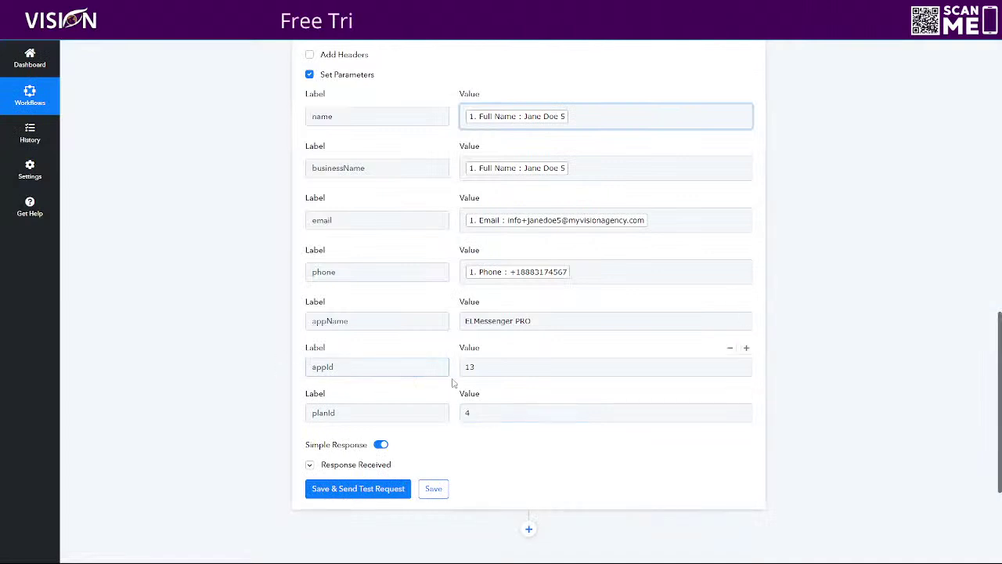
scroll(532, 426, down, 2)
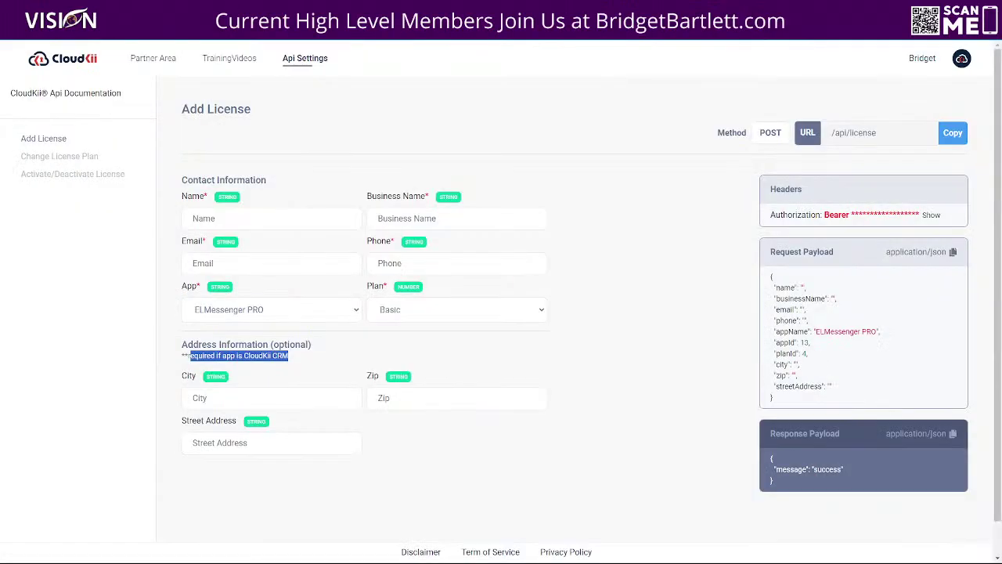
Switch to CloudKii and open the Partner Area's license list
click(146, 61)
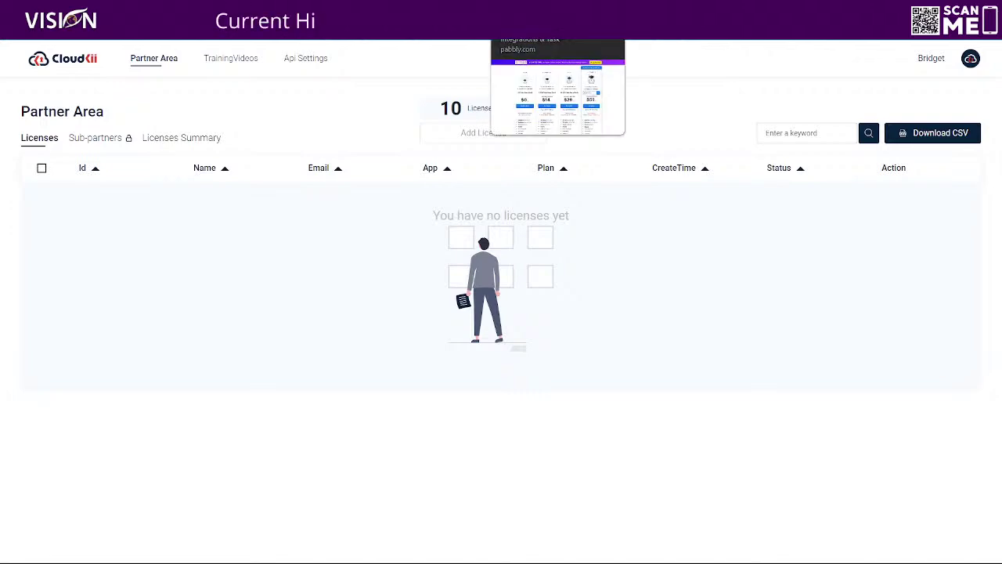
Switch to Pabbly Connect's pricing page and compare the monthly prices and task allowances of the Free, Standard, Pro and Ultimate plans
click(548, 24)
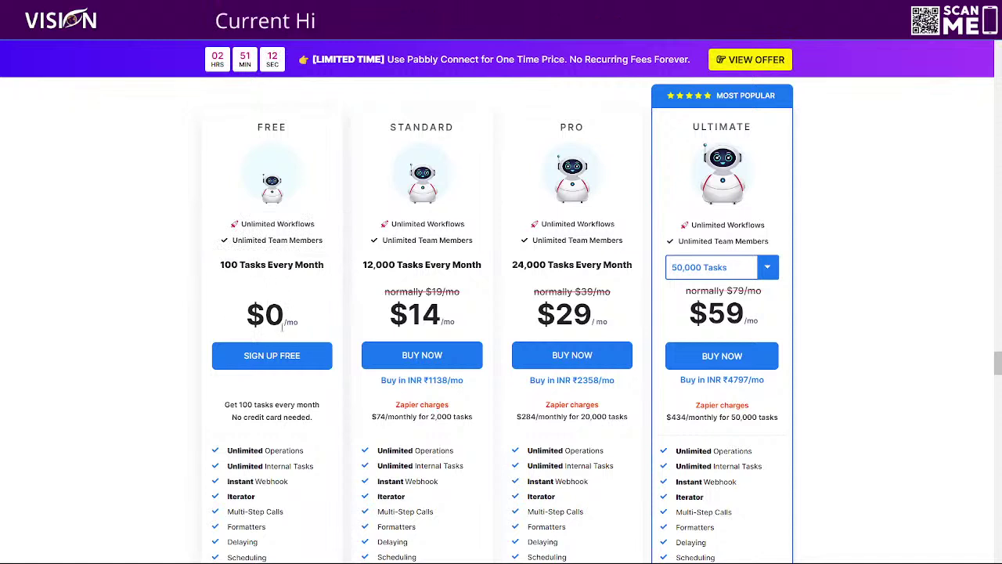
mouse_move(456, 225)
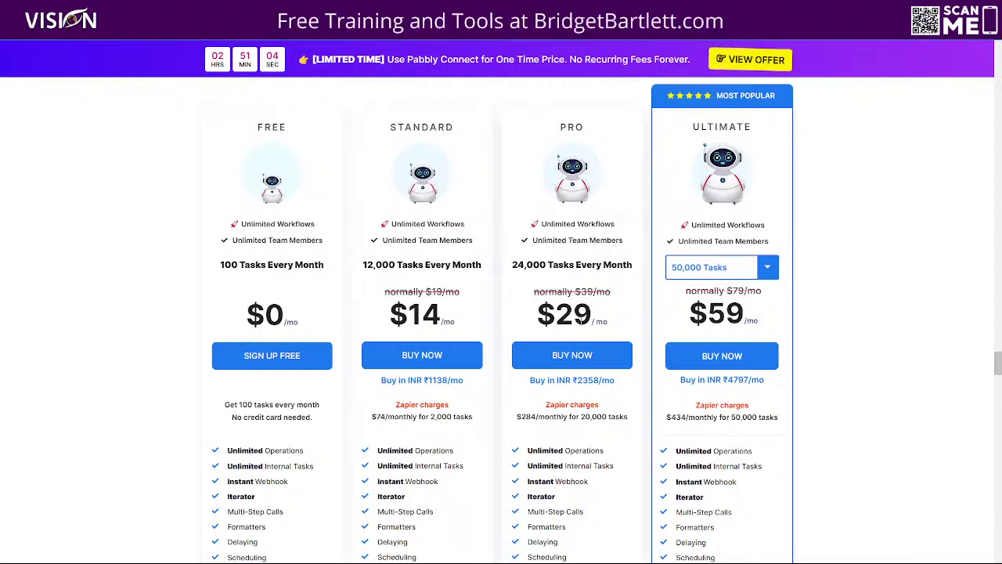
scroll(903, 357, up, 1)
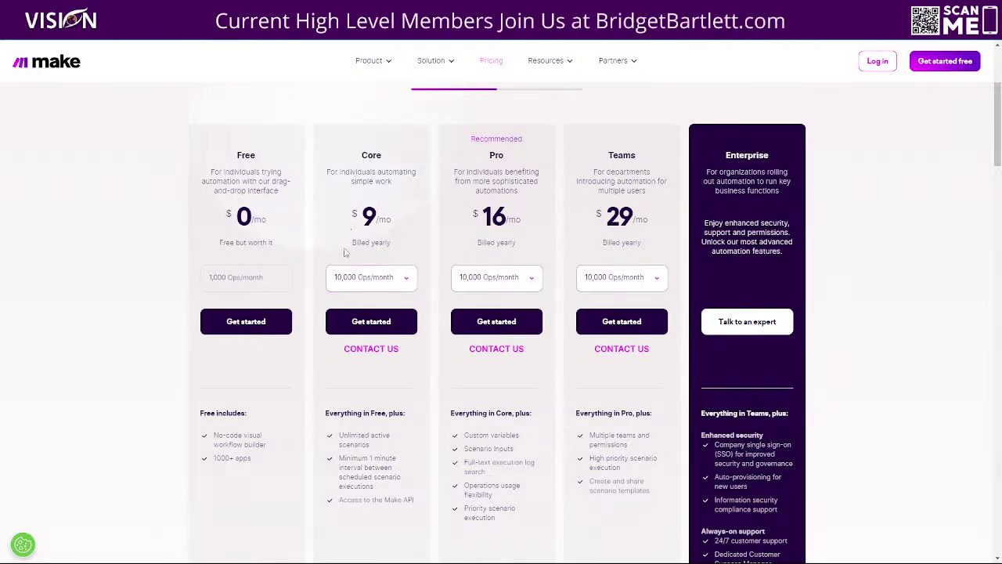
On Make's pricing page, show the plans with monthly billing and compare their prices for 10,000 operations per month
scroll(440, 185, up, 2)
click(539, 230)
scroll(929, 289, down, 2)
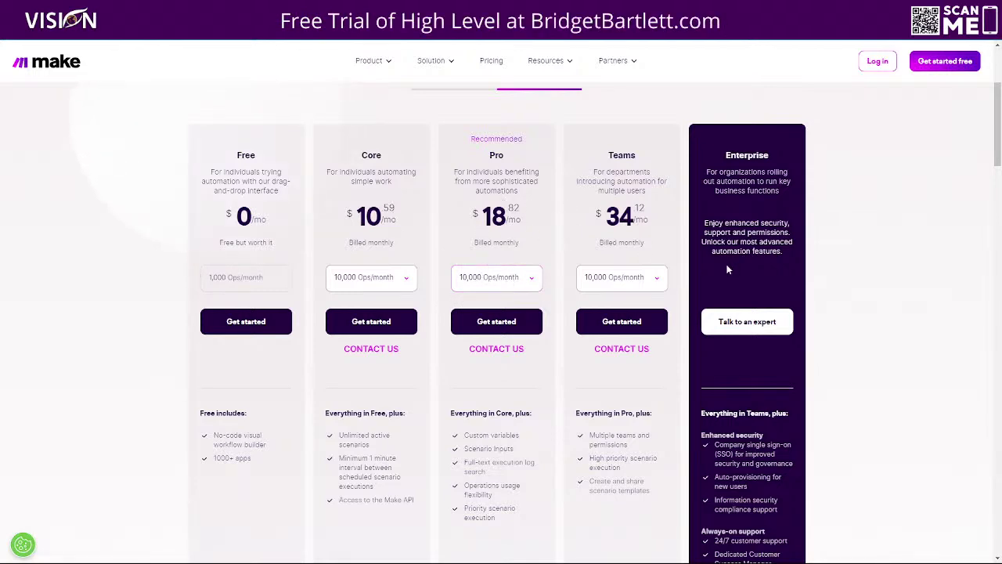
scroll(496, 197, up, 1)
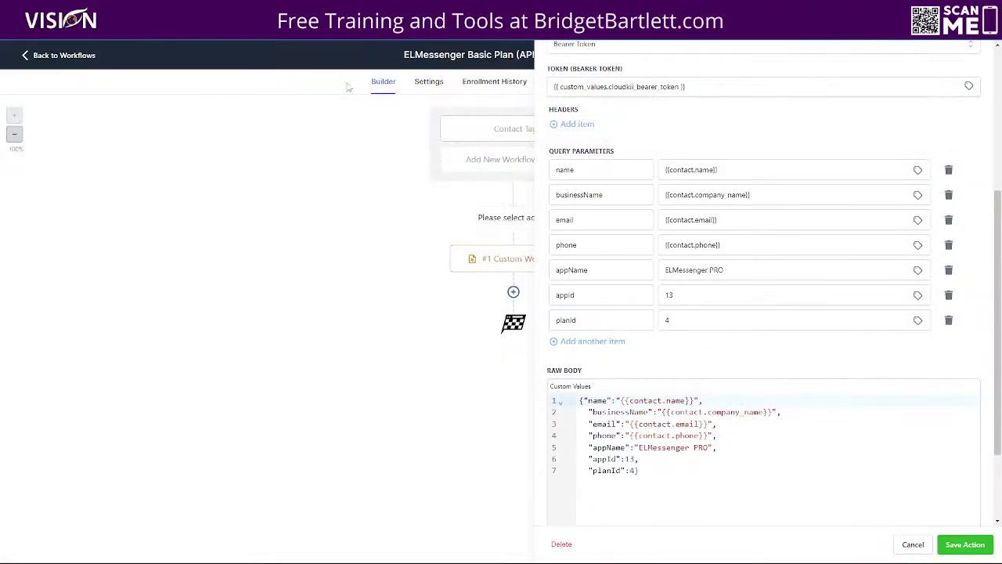
Return to HighLevel's ELMessenger Basic Plan workflow and close the Custom Webhook action's settings
scroll(839, 280, up, 5)
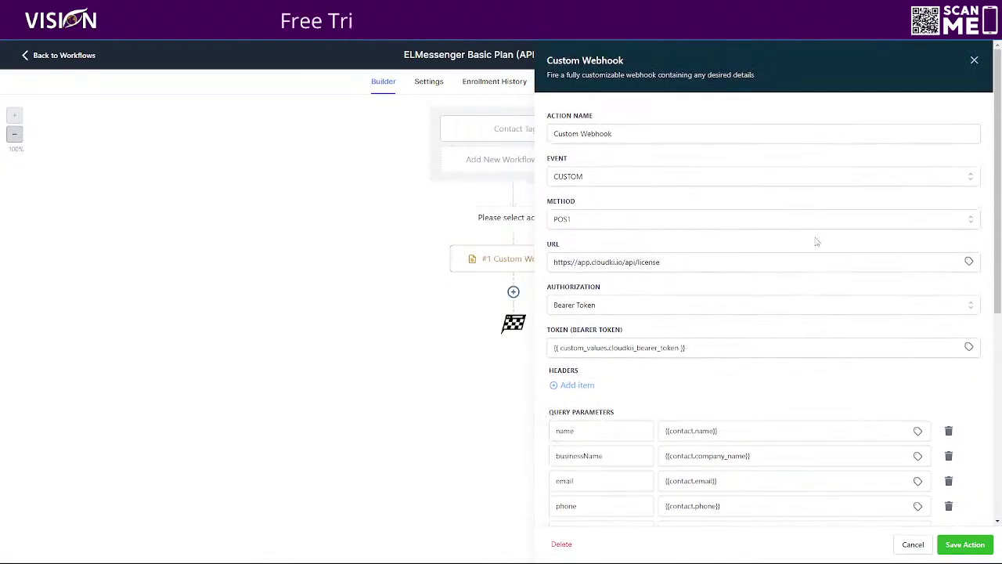
click(974, 61)
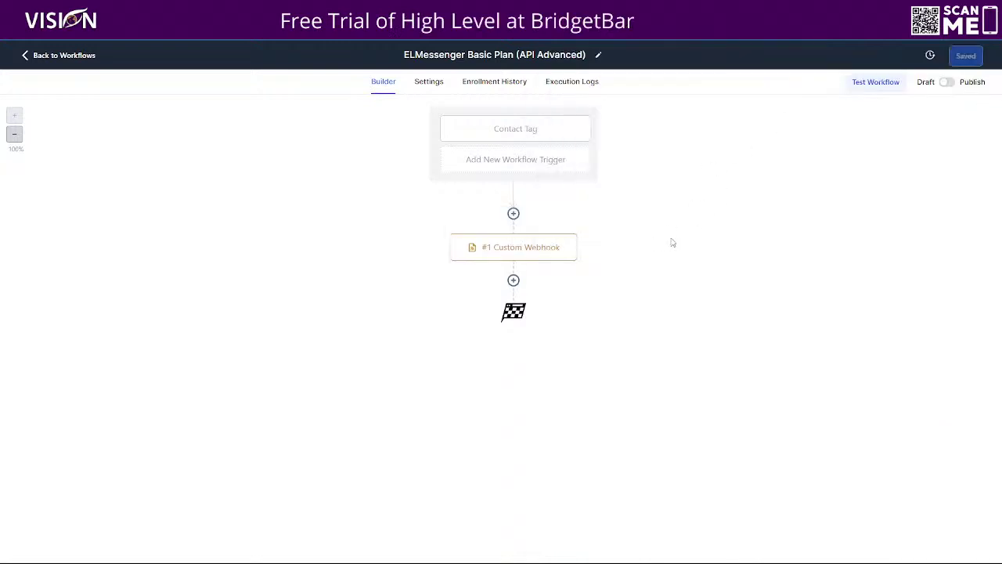